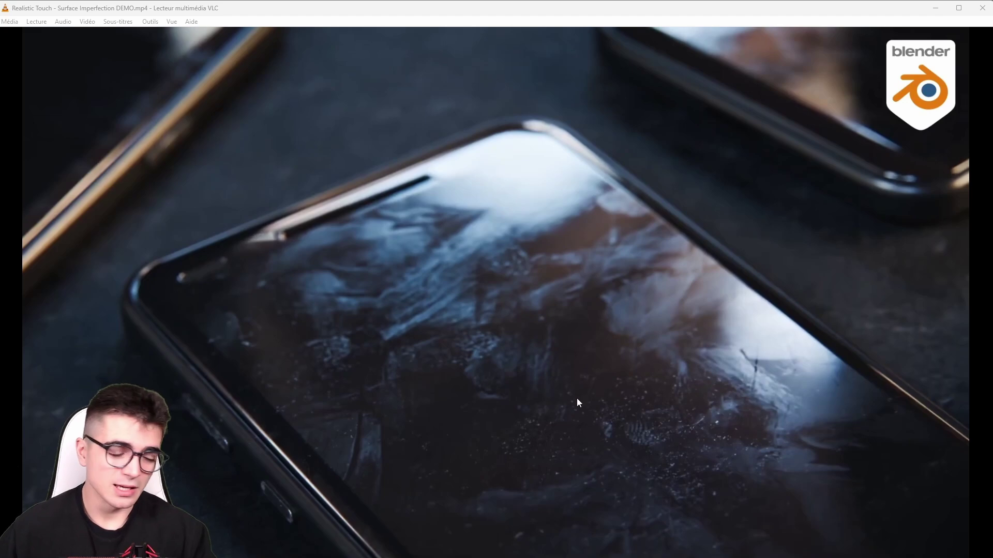
Skip the demo video ahead to 01:20 to reach the Realistic Touch title card
{"action": "left_click", "coordinate": [781, 551]}
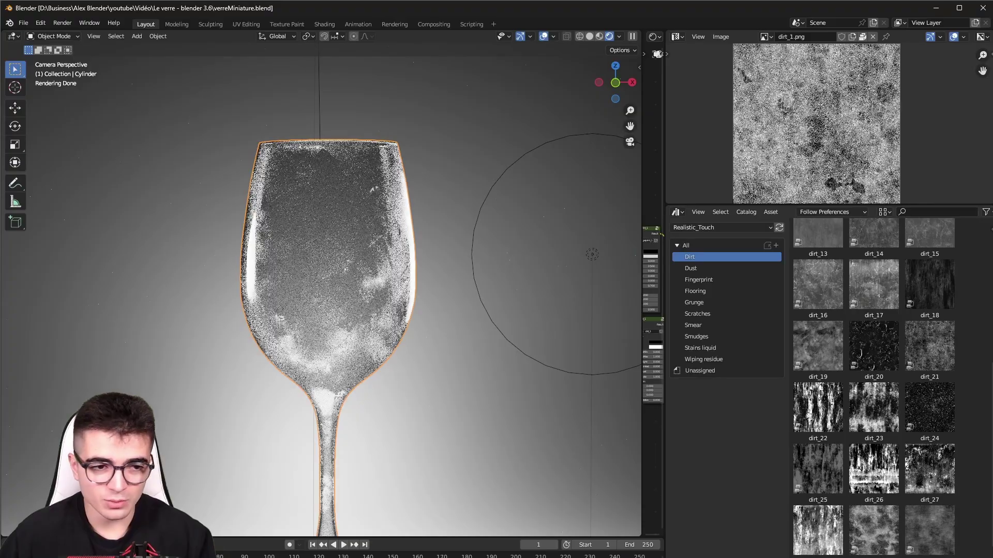
Show the Realistic_Touch Scratches textures, passing through the Flooring catalog on the way
{"action": "scroll", "coordinate": [873, 324], "scroll_direction": "up", "scroll_amount": 2}
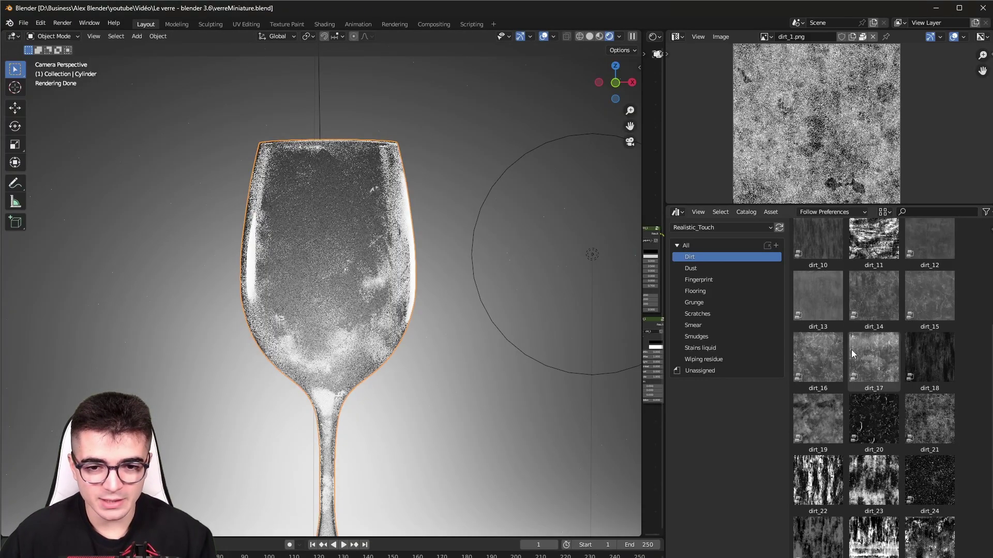
{"action": "left_click", "coordinate": [691, 269]}
{"action": "left_click", "coordinate": [702, 292]}
{"action": "left_click", "coordinate": [697, 314]}
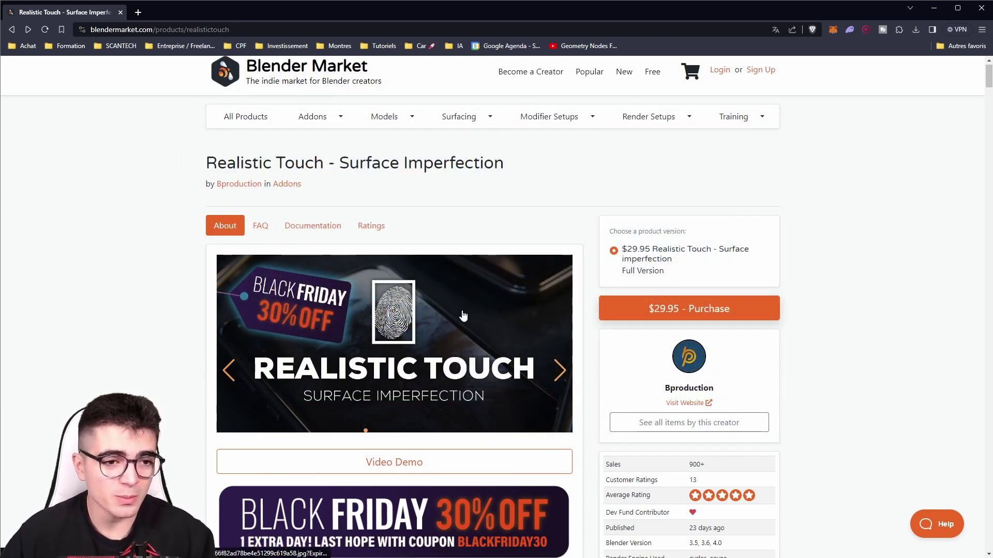
Scroll the product page and highlight, then clear, the 900+ sales figure
{"action": "scroll", "coordinate": [465, 317], "scroll_direction": "down", "scroll_amount": 1}
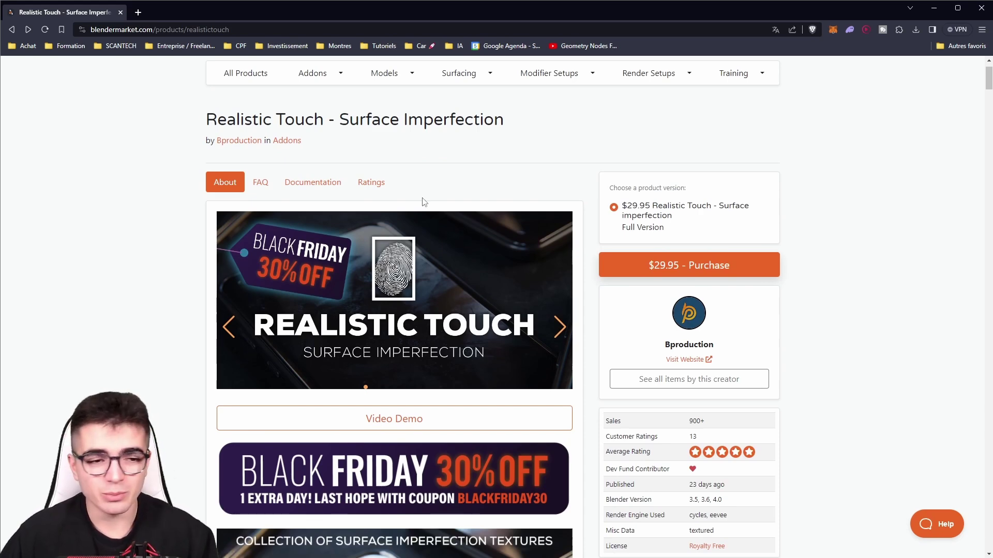
{"action": "scroll", "coordinate": [445, 310], "scroll_direction": "down", "scroll_amount": 2}
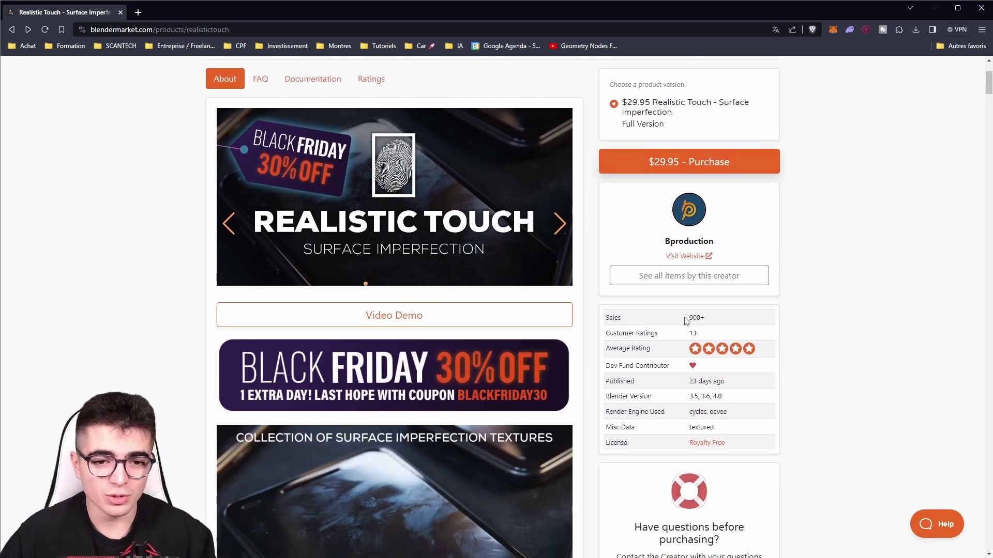
{"action": "left_click_drag", "start_coordinate": [686, 319], "coordinate": [723, 318]}
{"action": "left_click", "coordinate": [696, 354]}
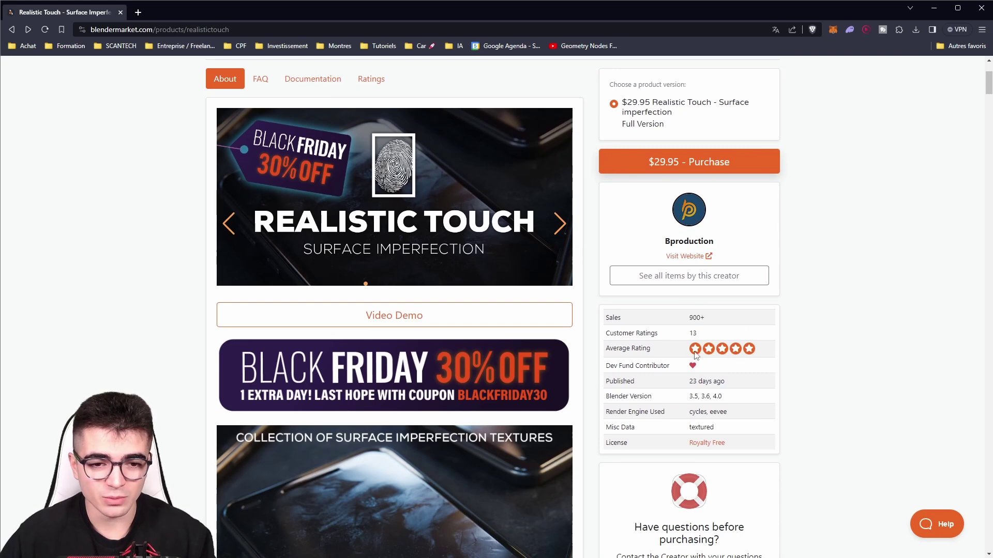
{"action": "left_click_drag", "start_coordinate": [774, 355], "coordinate": [778, 450]}
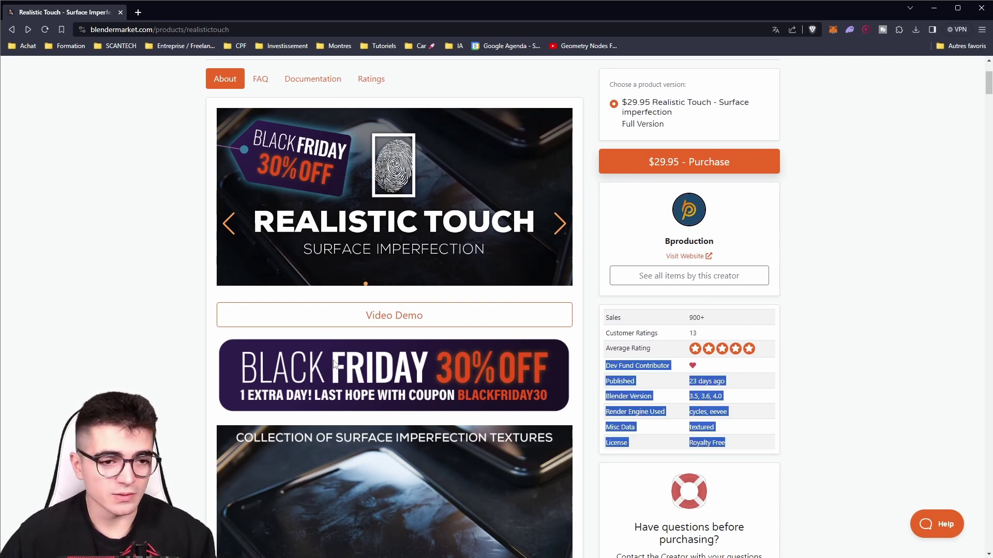
{"action": "scroll", "coordinate": [416, 408], "scroll_direction": "up", "scroll_amount": 1}
{"action": "scroll", "coordinate": [410, 420], "scroll_direction": "up", "scroll_amount": 2}
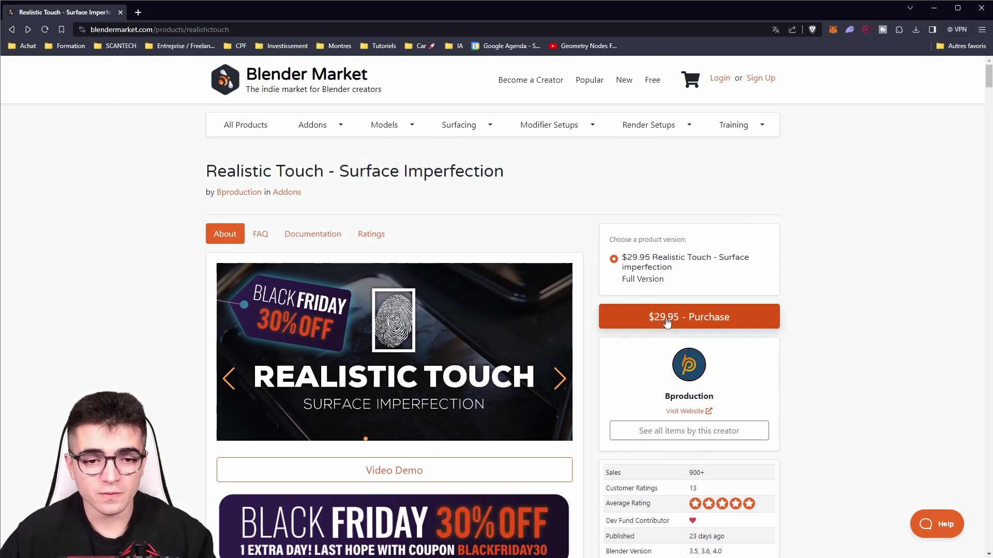
Scroll further down through the Realistic Touch product description
{"action": "scroll", "coordinate": [402, 468], "scroll_direction": "down", "scroll_amount": 2}
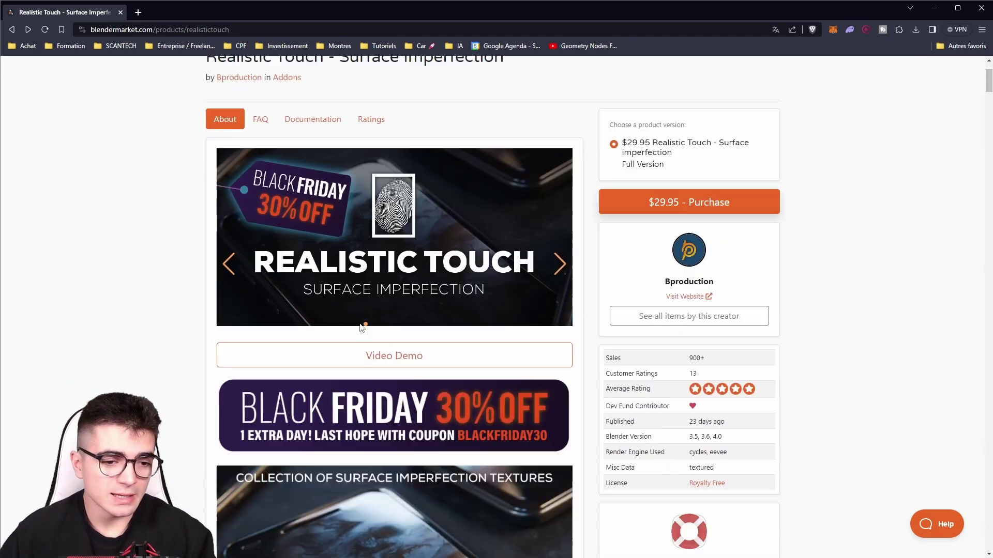
{"action": "scroll", "coordinate": [401, 467], "scroll_direction": "down", "scroll_amount": 2}
{"action": "scroll", "coordinate": [400, 465], "scroll_direction": "down", "scroll_amount": 5}
{"action": "scroll", "coordinate": [400, 464], "scroll_direction": "down", "scroll_amount": 3}
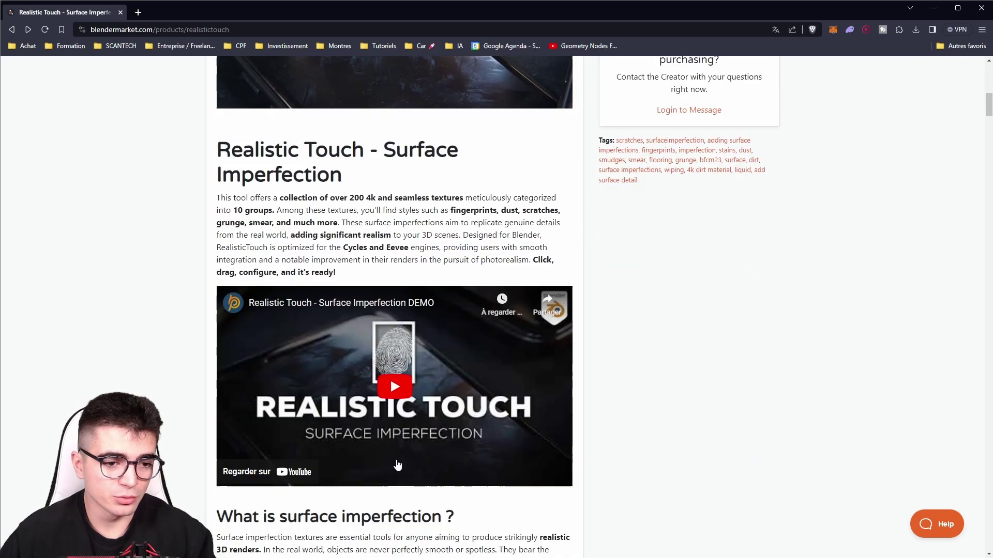
{"action": "scroll", "coordinate": [400, 464], "scroll_direction": "down", "scroll_amount": 3}
{"action": "scroll", "coordinate": [396, 464], "scroll_direction": "down", "scroll_amount": 6}
{"action": "scroll", "coordinate": [395, 462], "scroll_direction": "down", "scroll_amount": 6}
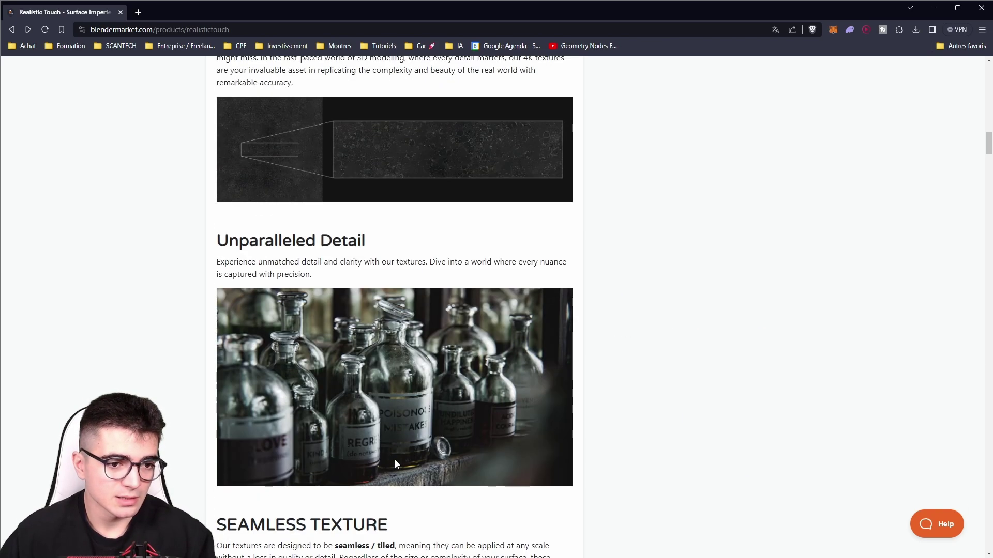
{"action": "scroll", "coordinate": [395, 461], "scroll_direction": "up", "scroll_amount": 4}
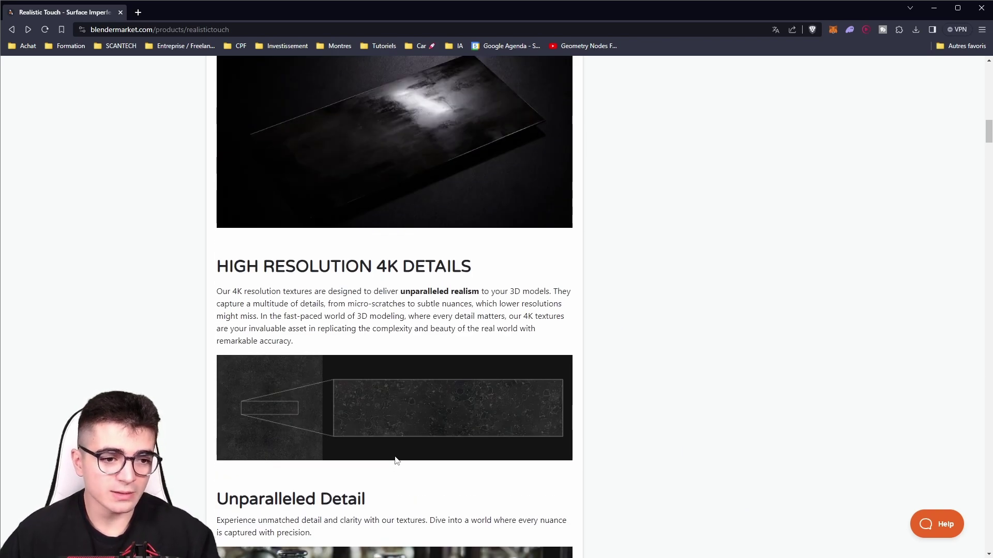
Read down to the SEAMLESS TEXTURE section, highlighting its text and then clearing it
{"action": "left_click_drag", "start_coordinate": [359, 266], "coordinate": [538, 291]}
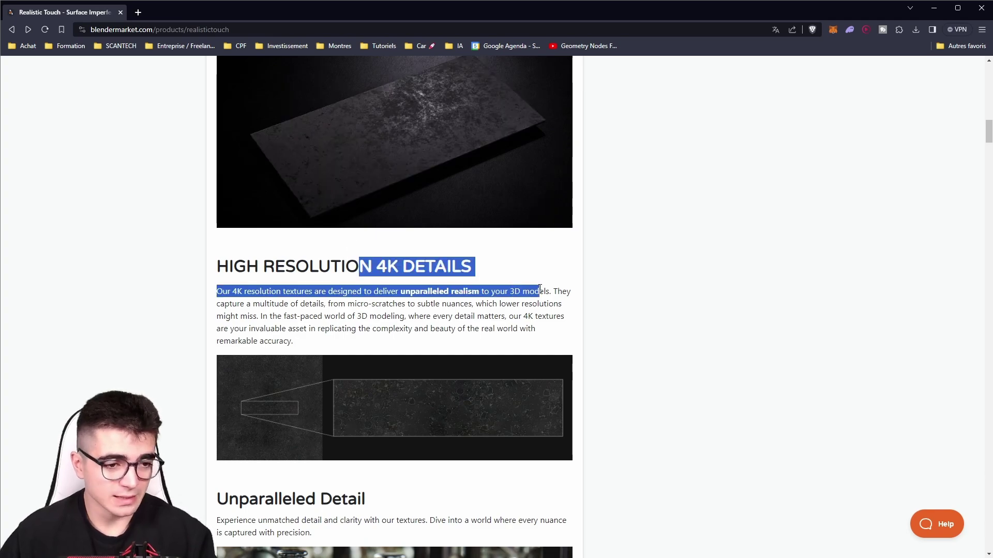
{"action": "scroll", "coordinate": [604, 439], "scroll_direction": "down", "scroll_amount": 5}
{"action": "scroll", "coordinate": [603, 440], "scroll_direction": "down", "scroll_amount": 2}
{"action": "scroll", "coordinate": [601, 439], "scroll_direction": "down", "scroll_amount": 4}
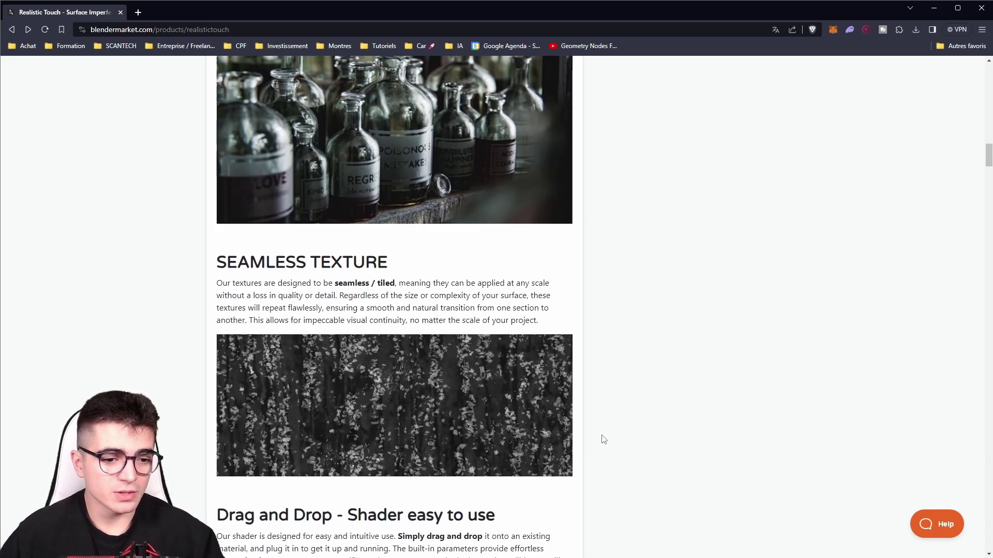
{"action": "scroll", "coordinate": [360, 364], "scroll_direction": "down", "scroll_amount": 1}
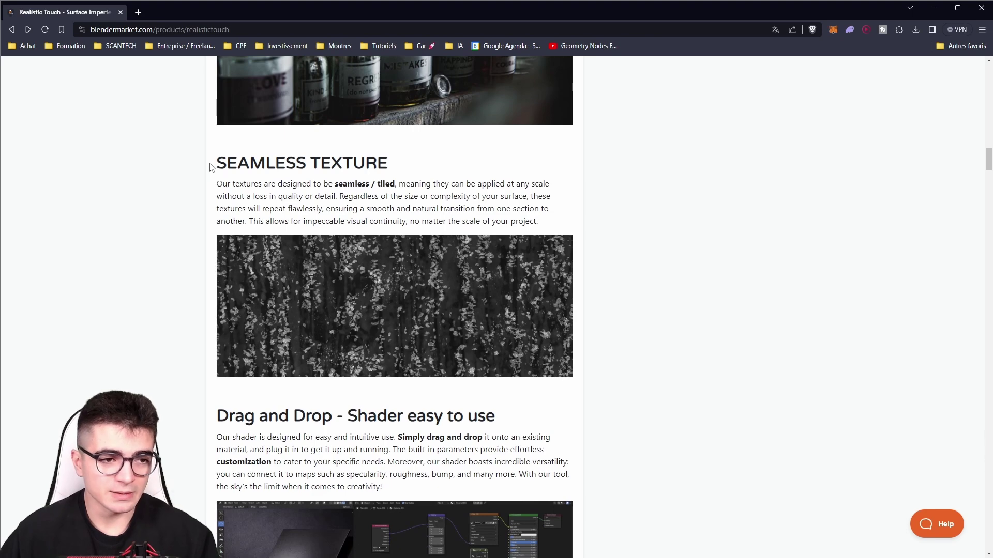
{"action": "left_click_drag", "start_coordinate": [211, 164], "coordinate": [559, 229]}
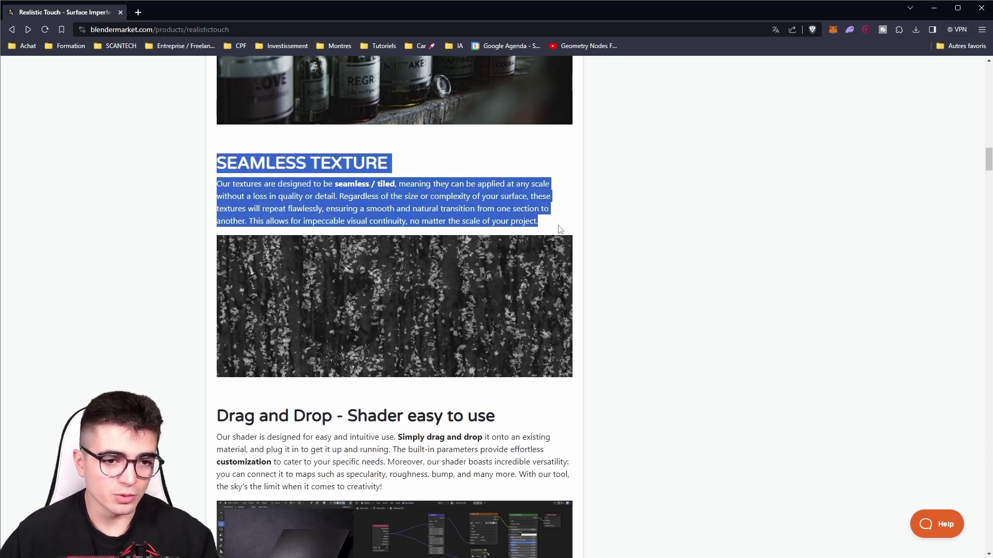
{"action": "left_click", "coordinate": [613, 236]}
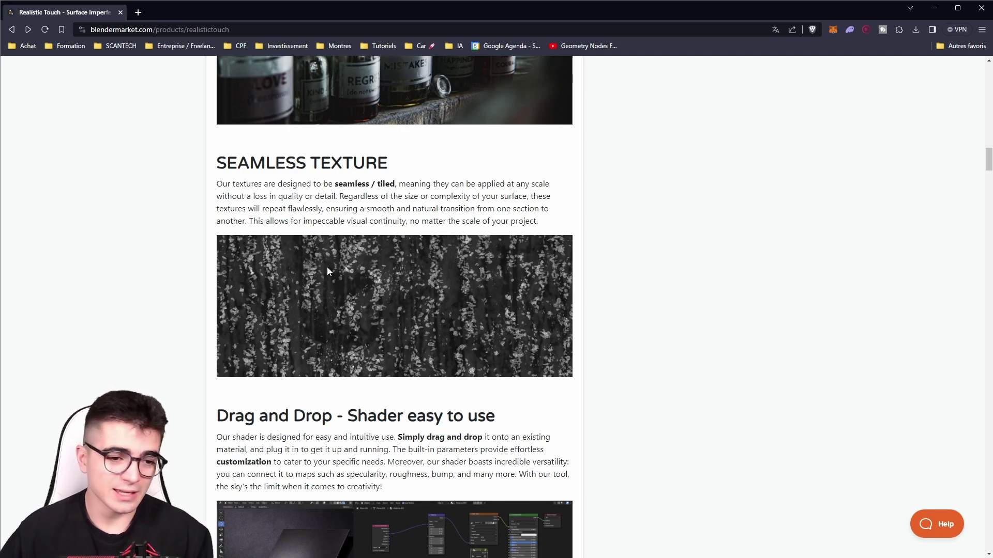
Scroll past Drag and Drop to the 204 textures ready to use category grid
{"action": "scroll", "coordinate": [331, 381], "scroll_direction": "down", "scroll_amount": 5}
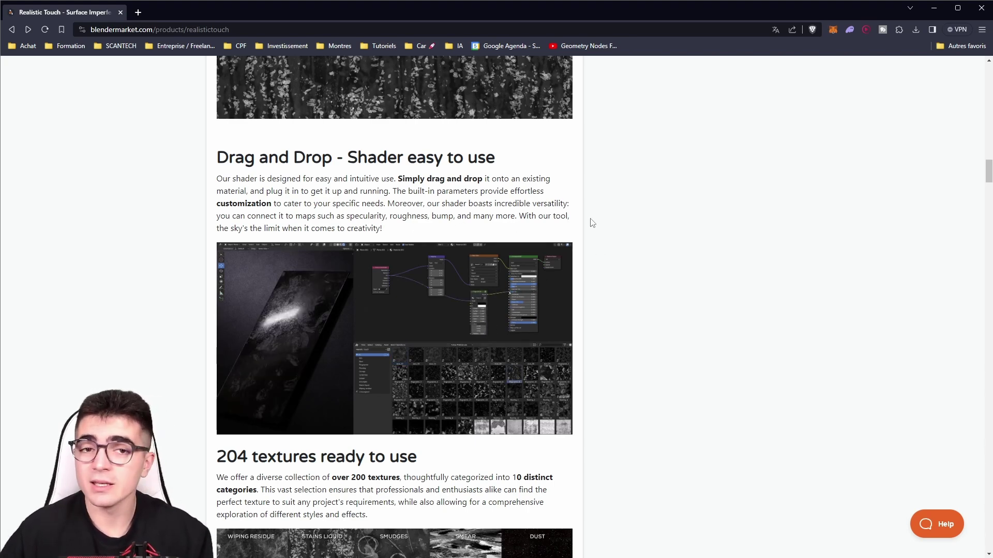
{"action": "scroll", "coordinate": [592, 289], "scroll_direction": "down", "scroll_amount": 5}
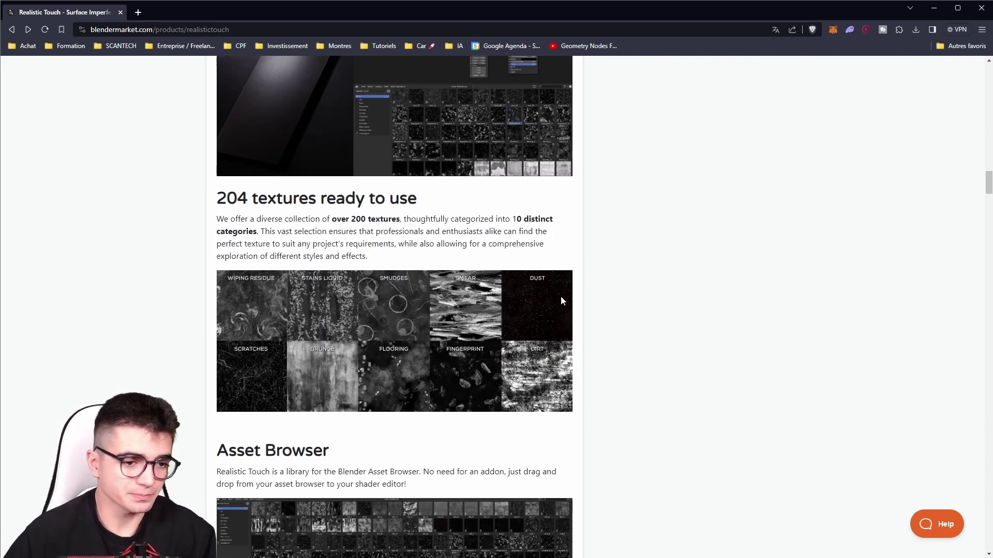
{"action": "scroll", "coordinate": [349, 284], "scroll_direction": "down", "scroll_amount": 1}
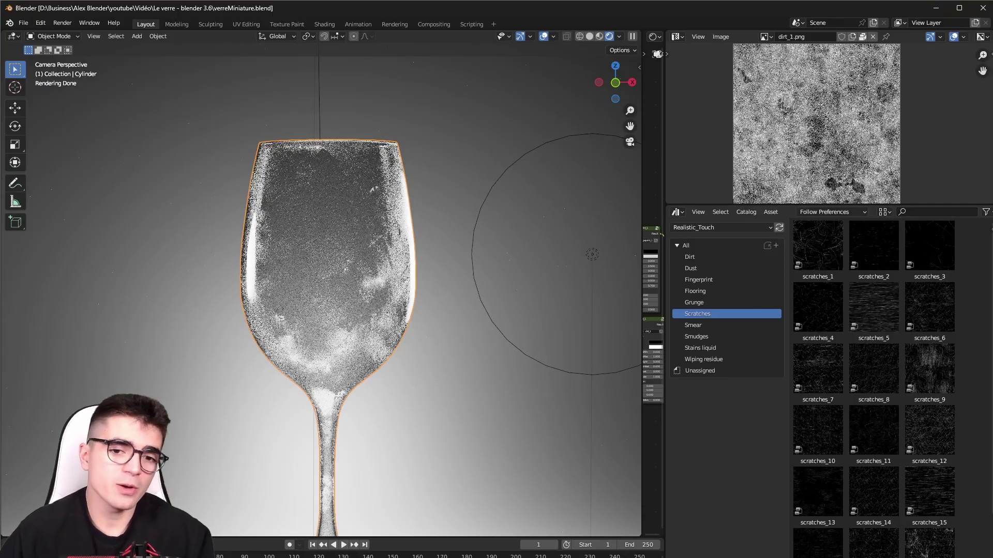
Widen the image and texture library panels beside the node editor
{"action": "left_click_drag", "start_coordinate": [642, 184], "coordinate": [542, 171]}
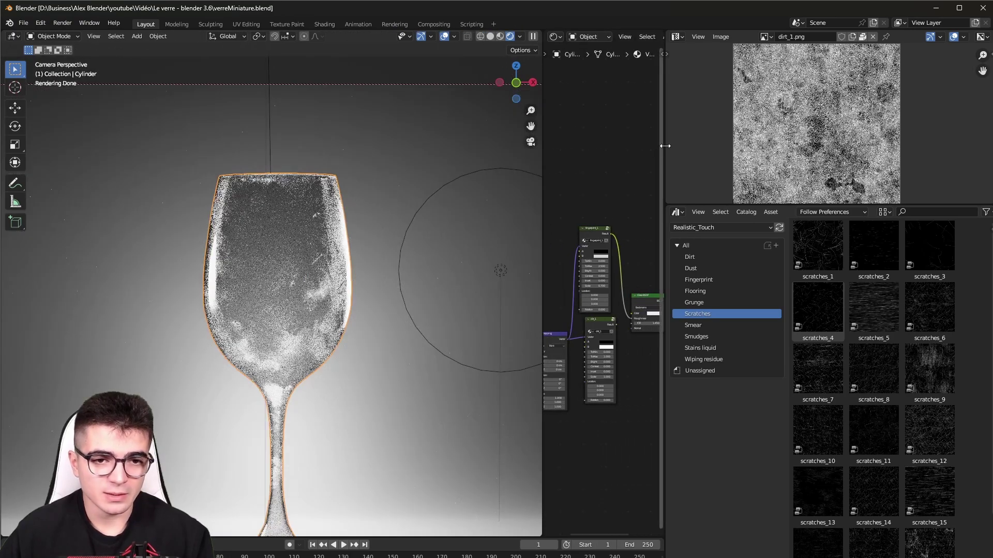
{"action": "left_click_drag", "start_coordinate": [665, 146], "coordinate": [580, 167]}
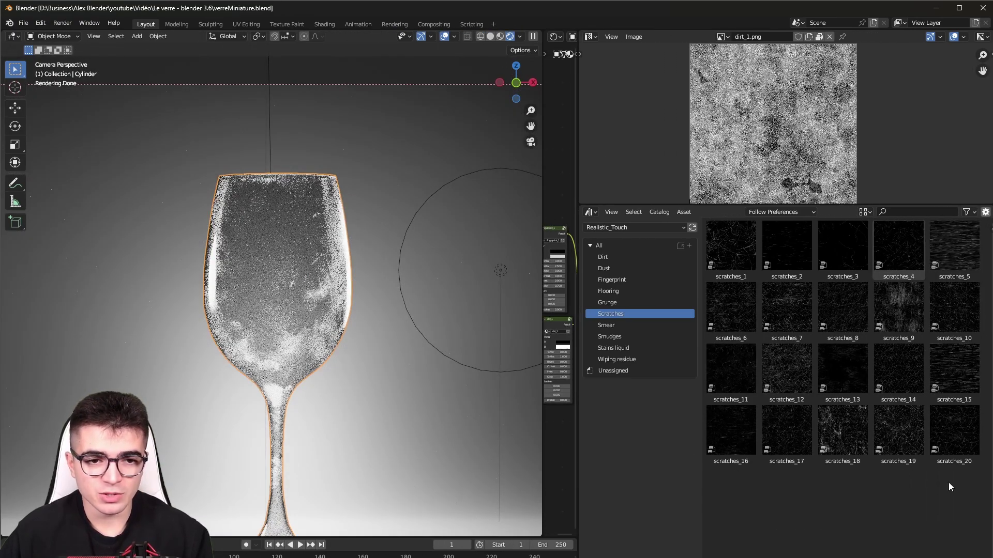
{"action": "left_click", "coordinate": [589, 212]}
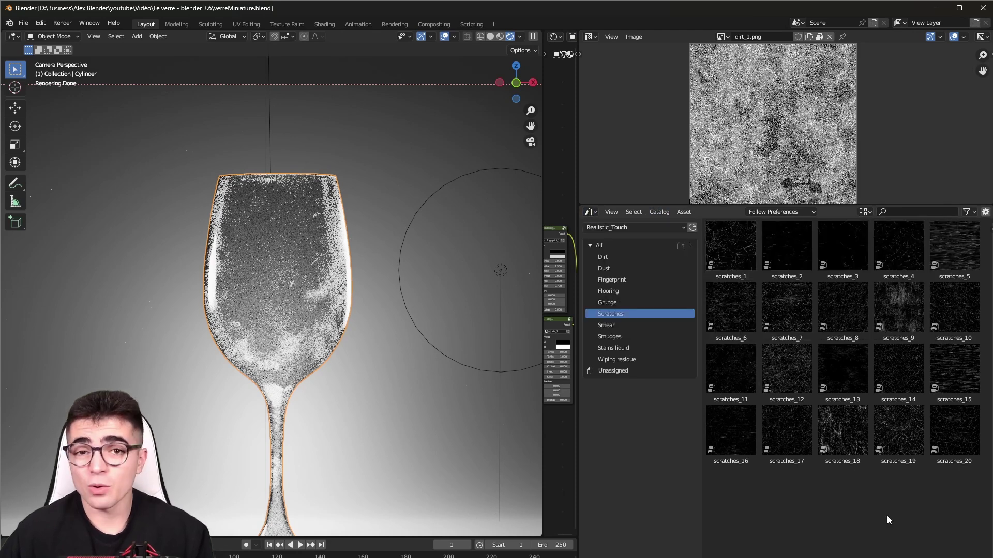
{"action": "left_click", "coordinate": [592, 212]}
{"action": "left_click", "coordinate": [594, 213]}
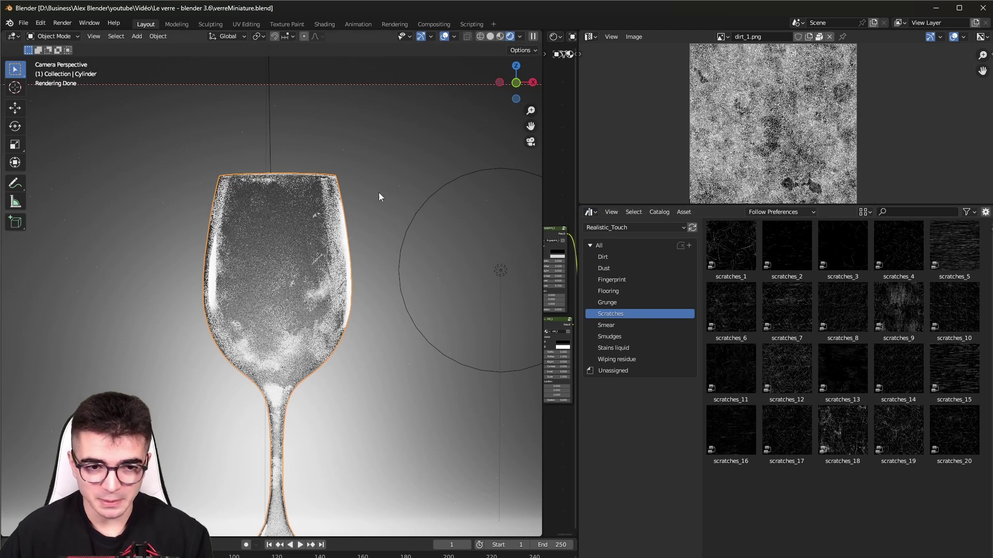
Open the Realistic_Touch library's Dirt catalog and select dirt_11 instead of dirt_7
{"action": "left_click", "coordinate": [630, 229]}
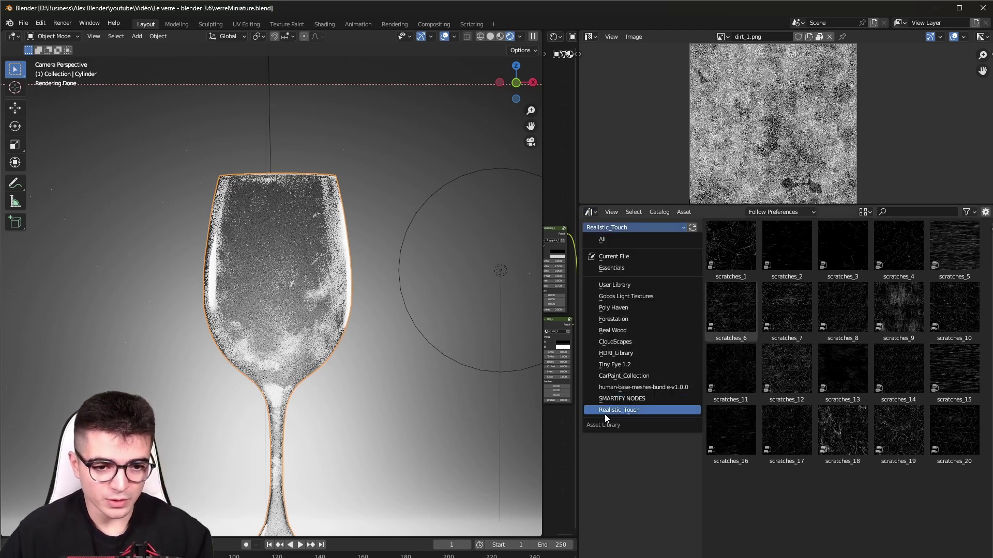
{"action": "left_click", "coordinate": [643, 411]}
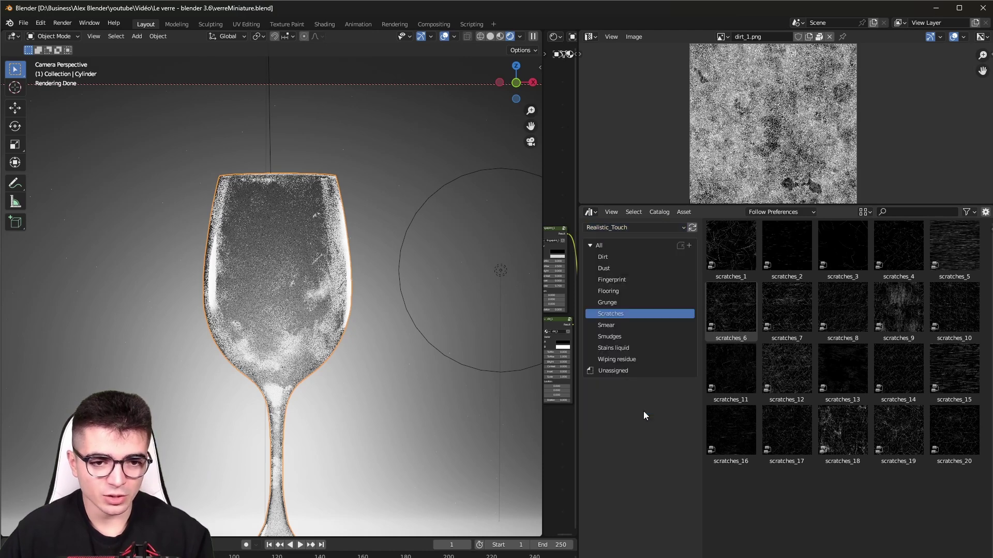
{"action": "left_click", "coordinate": [606, 258]}
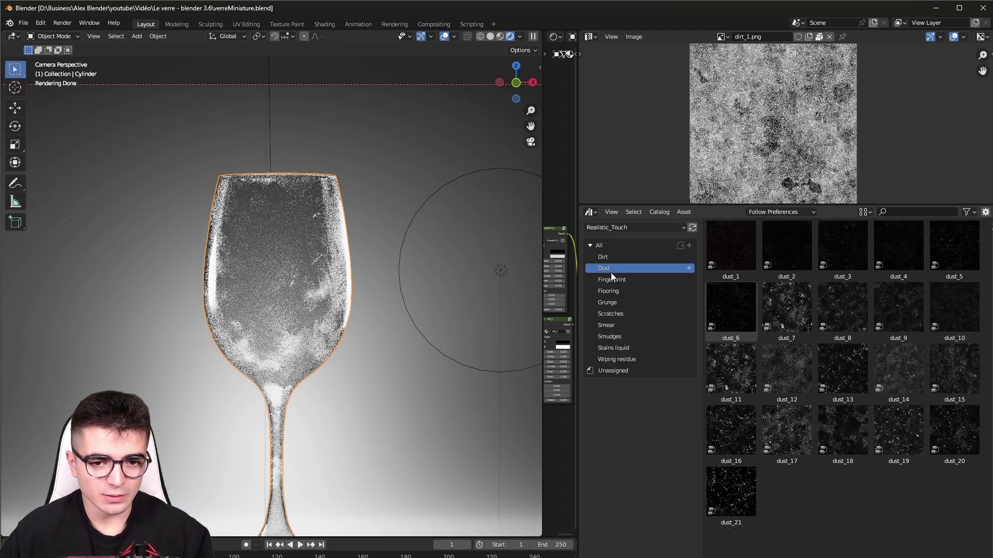
{"action": "left_click", "coordinate": [612, 279]}
{"action": "left_click", "coordinate": [613, 256]}
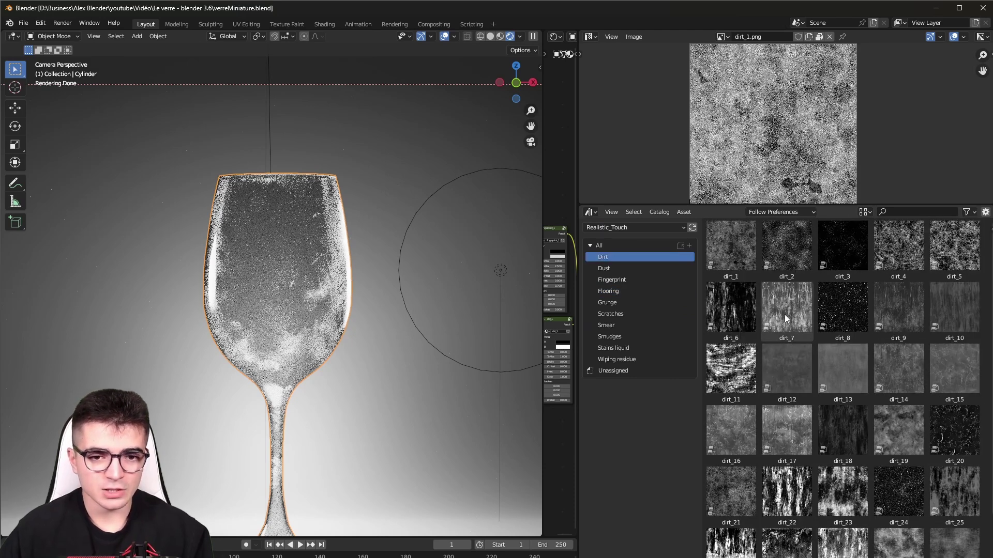
{"action": "left_click", "coordinate": [785, 320]}
{"action": "scroll", "coordinate": [773, 439], "scroll_direction": "down", "scroll_amount": 2}
{"action": "scroll", "coordinate": [773, 439], "scroll_direction": "up", "scroll_amount": 2}
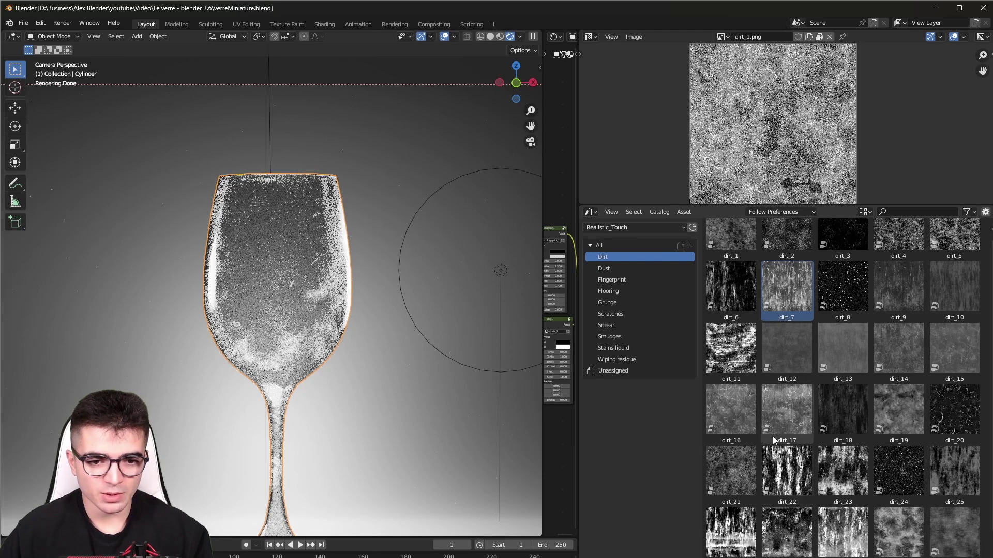
{"action": "left_click", "coordinate": [729, 376]}
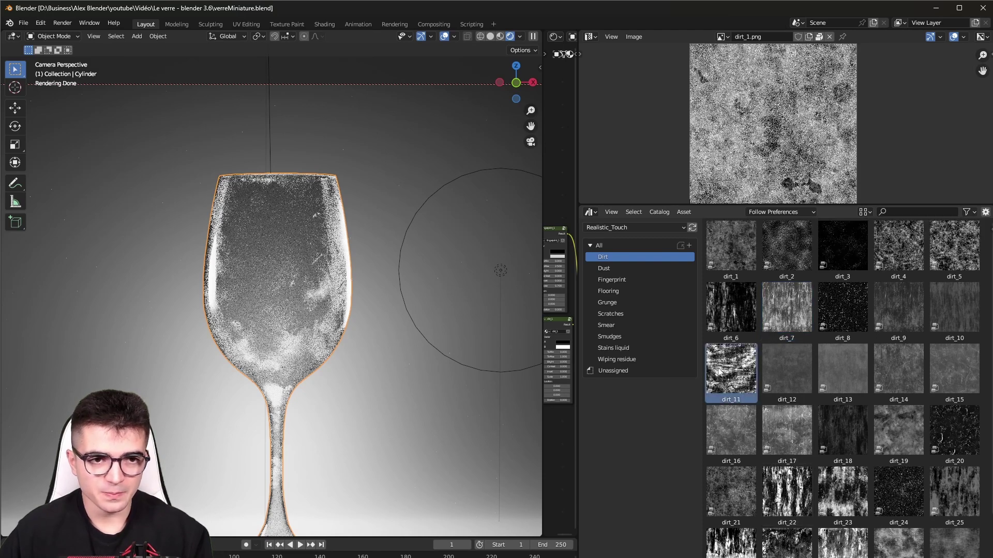
Widen the shader and library areas and drag dirt_11 into the glass node tree
{"action": "left_click_drag", "start_coordinate": [577, 254], "coordinate": [785, 205]}
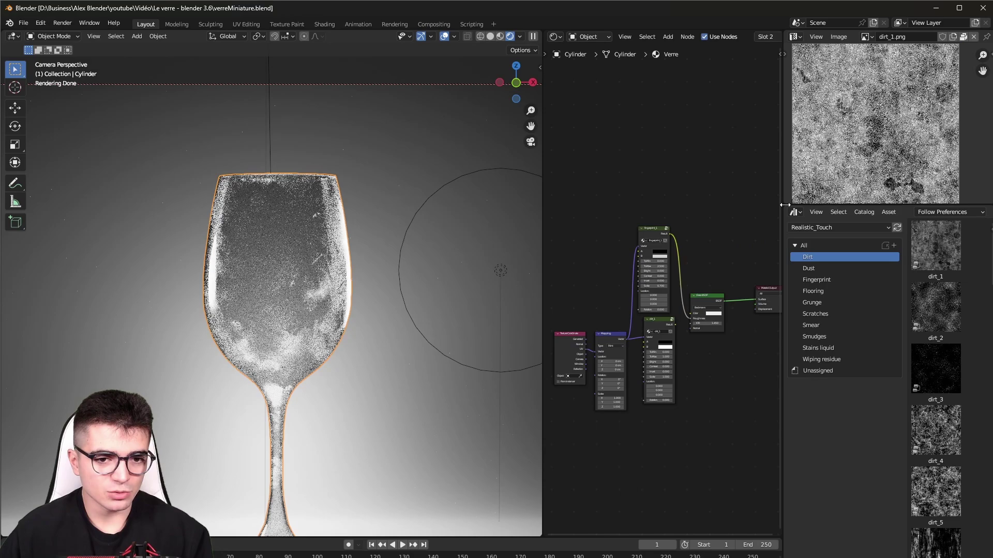
{"action": "middle_click_drag", "start_coordinate": [305, 343], "coordinate": [318, 349], "text": "shift"}
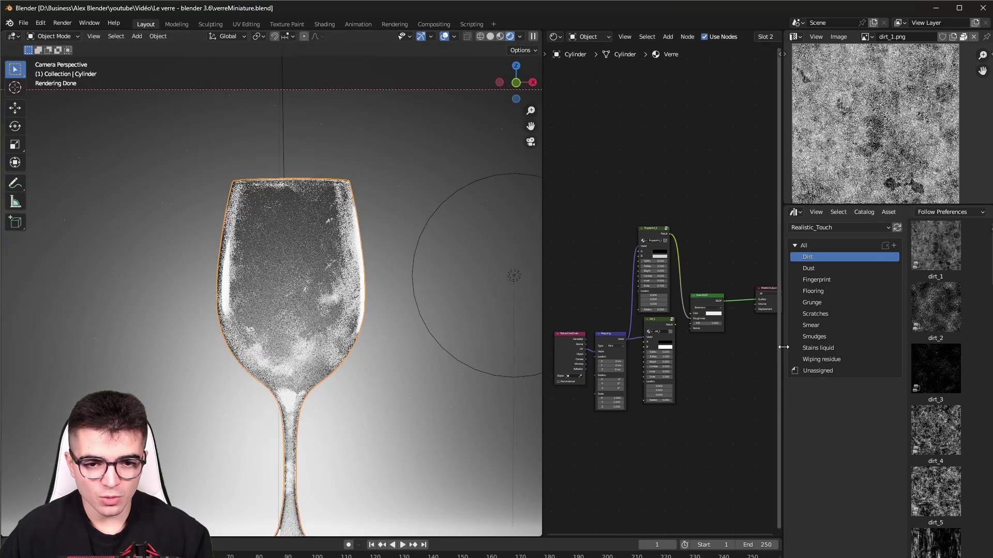
{"action": "mouse_move", "coordinate": [784, 347]}
{"action": "left_mouse_down"}
{"action": "mouse_move", "coordinate": [644, 352]}
{"action": "mouse_move", "coordinate": [704, 351]}
{"action": "left_mouse_up"}
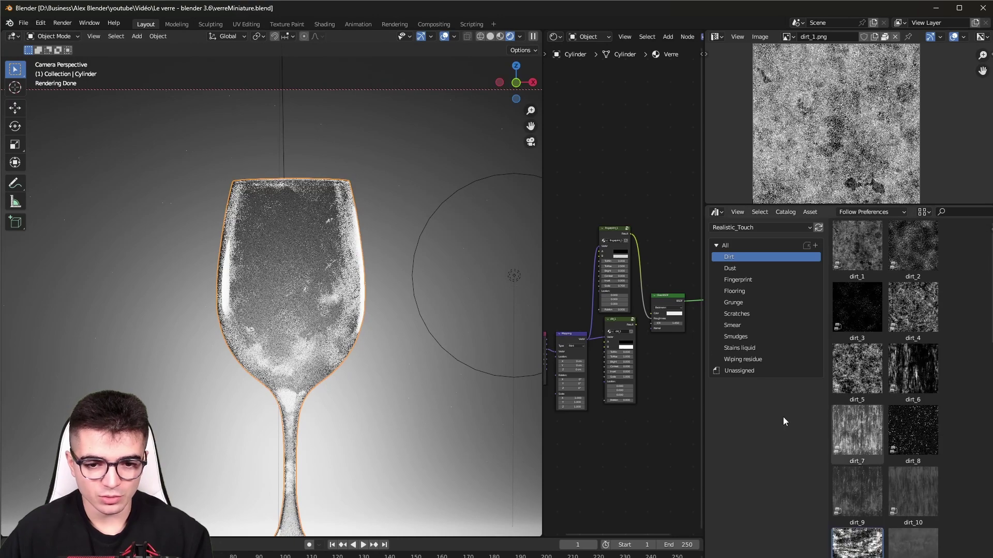
{"action": "scroll", "coordinate": [858, 439], "scroll_direction": "down", "scroll_amount": 5}
{"action": "mouse_move", "coordinate": [857, 450]}
{"action": "left_mouse_down"}
{"action": "mouse_move", "coordinate": [654, 437]}
{"action": "mouse_move", "coordinate": [622, 458]}
{"action": "left_mouse_up"}
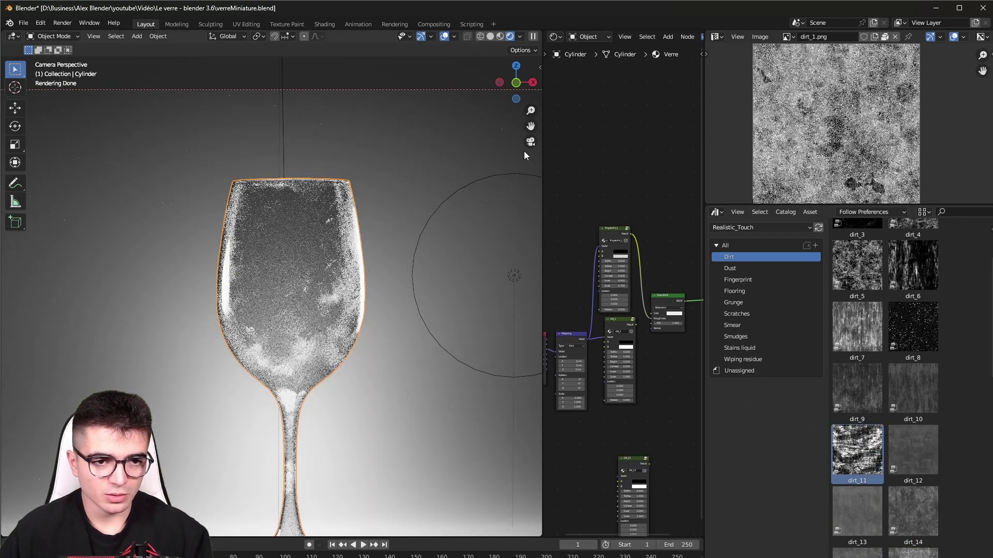
Place the dirt_11 node in the enlarged node area, trying its colour A and Invert settings
{"action": "left_click_drag", "start_coordinate": [541, 157], "coordinate": [418, 158]}
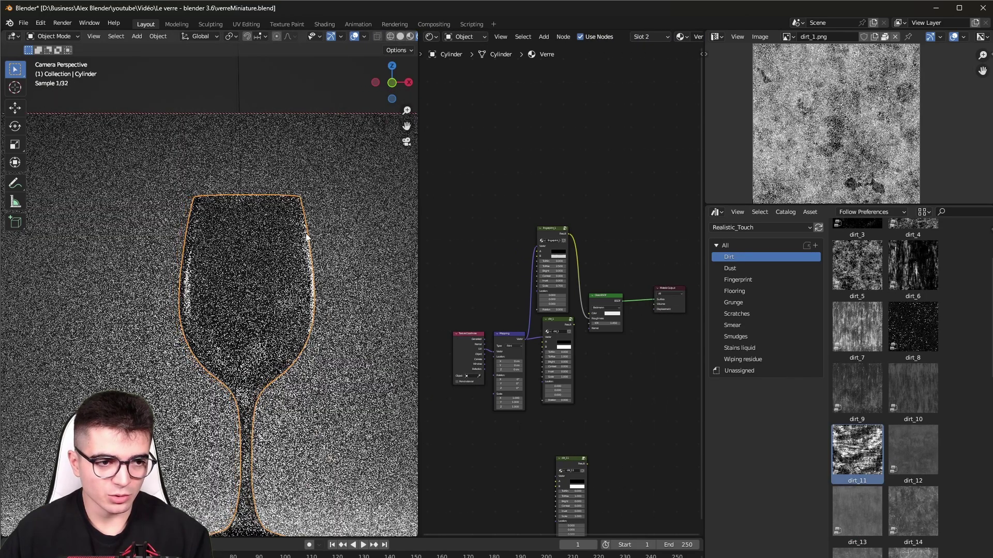
{"action": "middle_click_drag", "start_coordinate": [603, 442], "coordinate": [569, 317]}
{"action": "scroll", "coordinate": [611, 437], "scroll_direction": "up", "scroll_amount": 5}
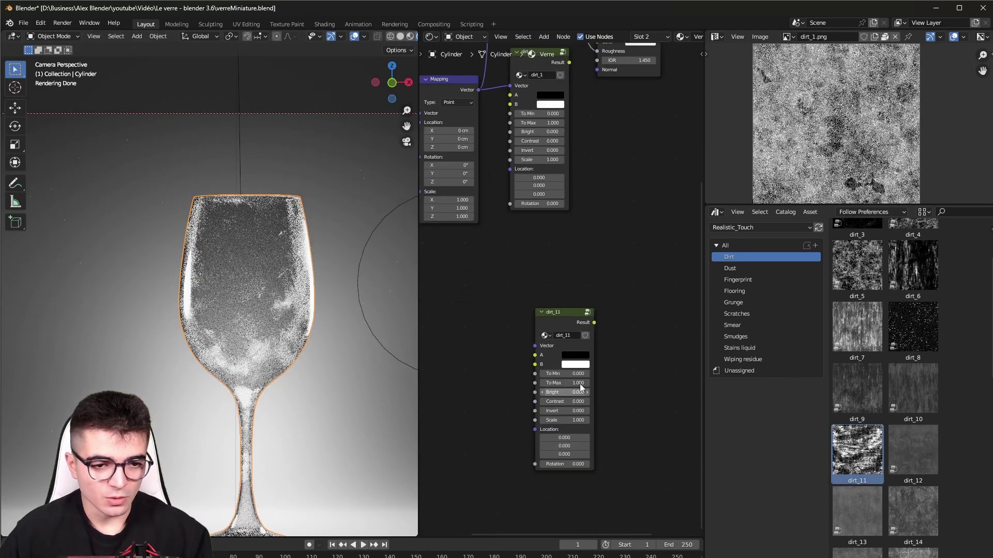
{"action": "middle_click_drag", "start_coordinate": [610, 437], "coordinate": [589, 363]}
{"action": "left_click_drag", "start_coordinate": [531, 256], "coordinate": [519, 205]}
{"action": "middle_click_drag", "start_coordinate": [555, 279], "coordinate": [552, 357]}
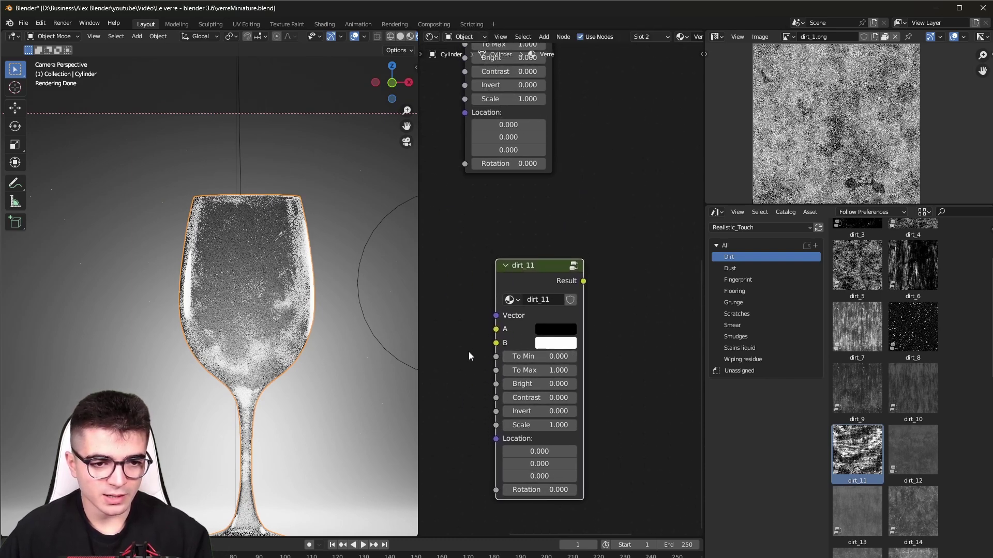
{"action": "left_click", "coordinate": [567, 330]}
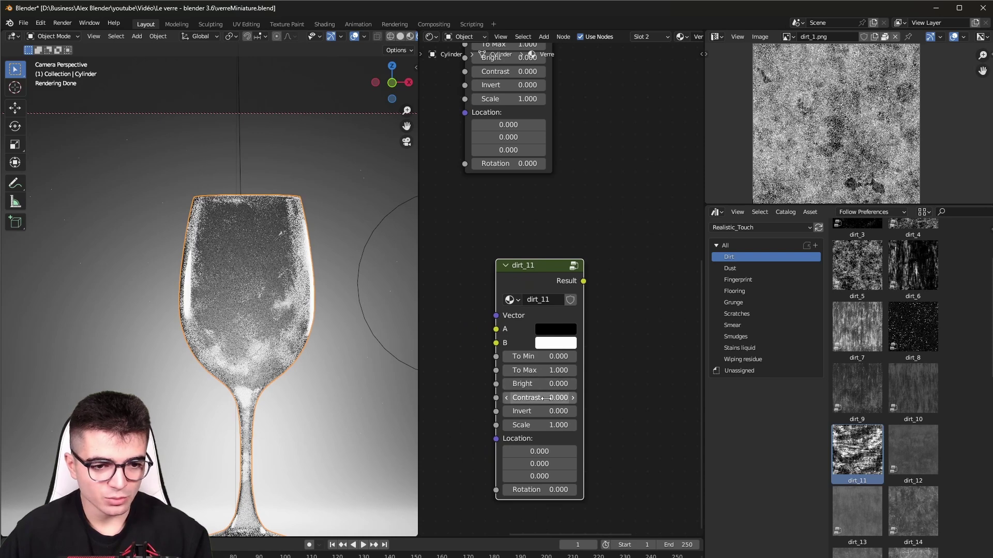
{"action": "mouse_move", "coordinate": [514, 412]}
{"action": "left_mouse_down"}
{"action": "mouse_move", "coordinate": [540, 412]}
{"action": "mouse_move", "coordinate": [514, 413]}
{"action": "left_mouse_up"}
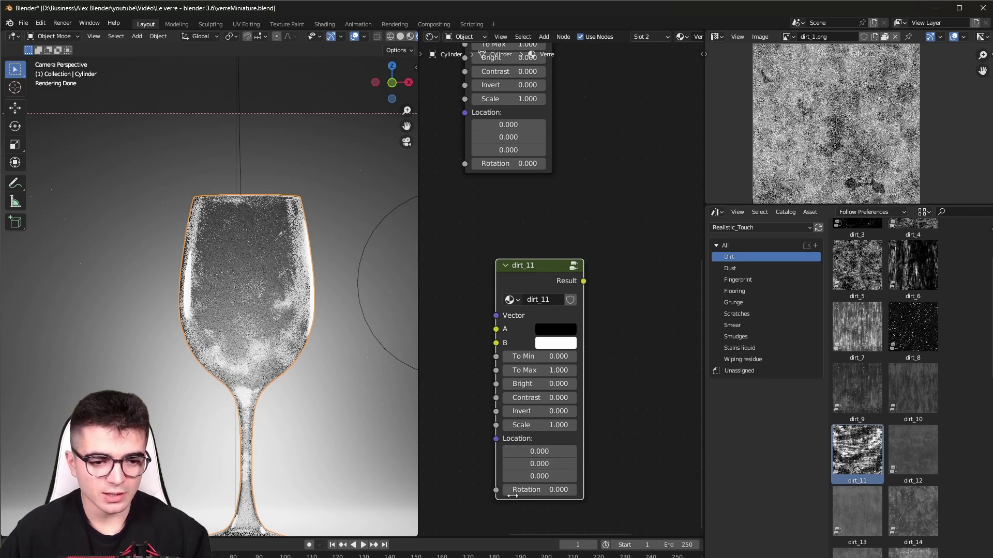
Move dirt_11 beside the Glass BSDF and feed the Mapping output into its Vector input
{"action": "scroll", "coordinate": [529, 231], "scroll_direction": "down", "scroll_amount": 3}
{"action": "middle_click_drag", "start_coordinate": [609, 224], "coordinate": [564, 460]}
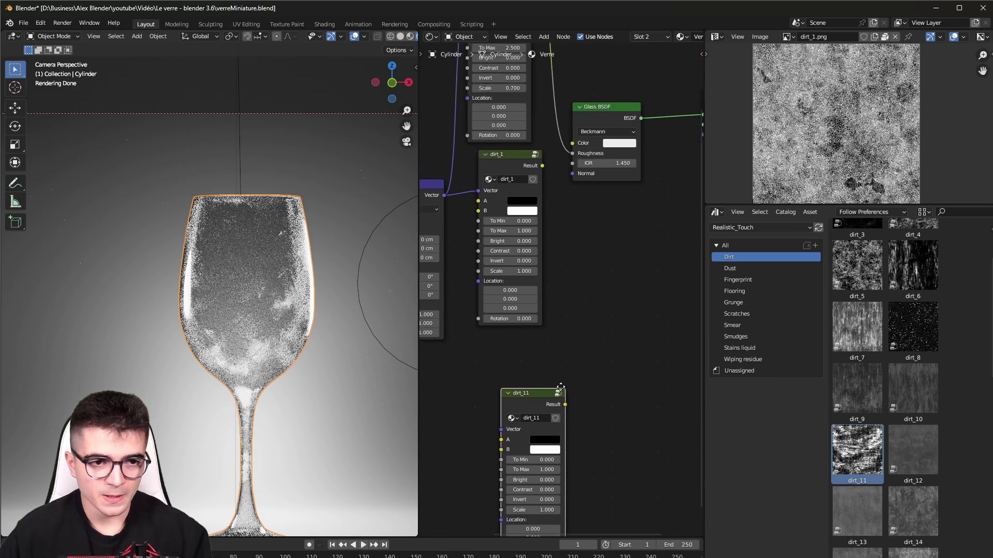
{"action": "mouse_move", "coordinate": [552, 450]}
{"action": "left_mouse_down"}
{"action": "mouse_move", "coordinate": [546, 407]}
{"action": "mouse_move", "coordinate": [587, 219]}
{"action": "mouse_move", "coordinate": [612, 237]}
{"action": "left_mouse_up"}
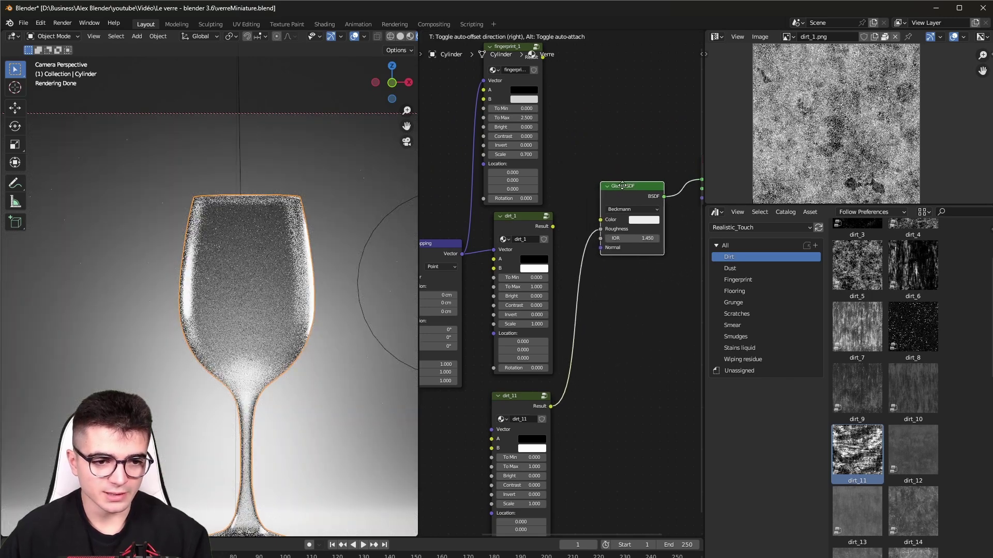
{"action": "middle_click_drag", "start_coordinate": [464, 260], "coordinate": [538, 255]}
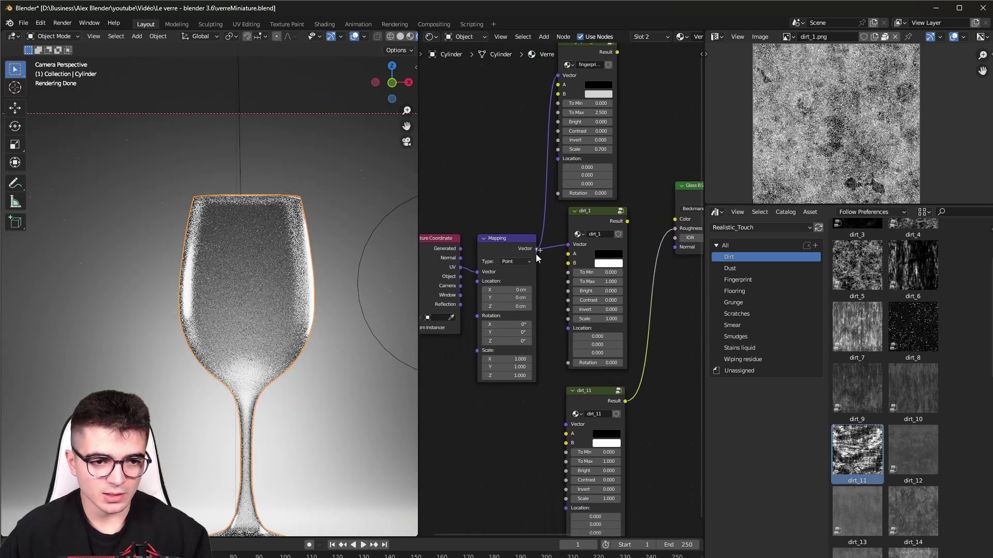
{"action": "left_click_drag", "start_coordinate": [516, 411], "coordinate": [565, 425]}
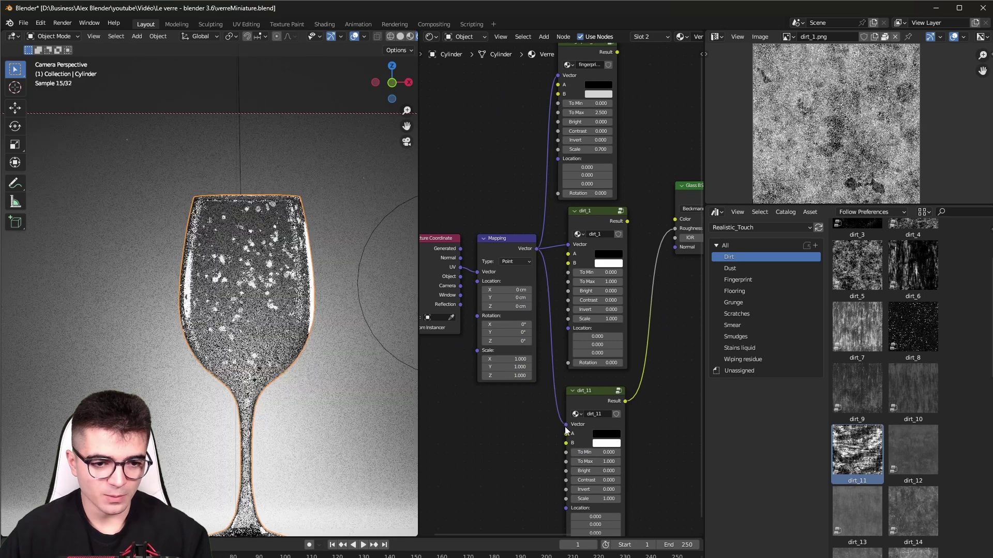
{"action": "middle_click_drag", "start_coordinate": [543, 435], "coordinate": [565, 483]}
{"action": "scroll", "coordinate": [443, 250], "scroll_direction": "up", "scroll_amount": 2}
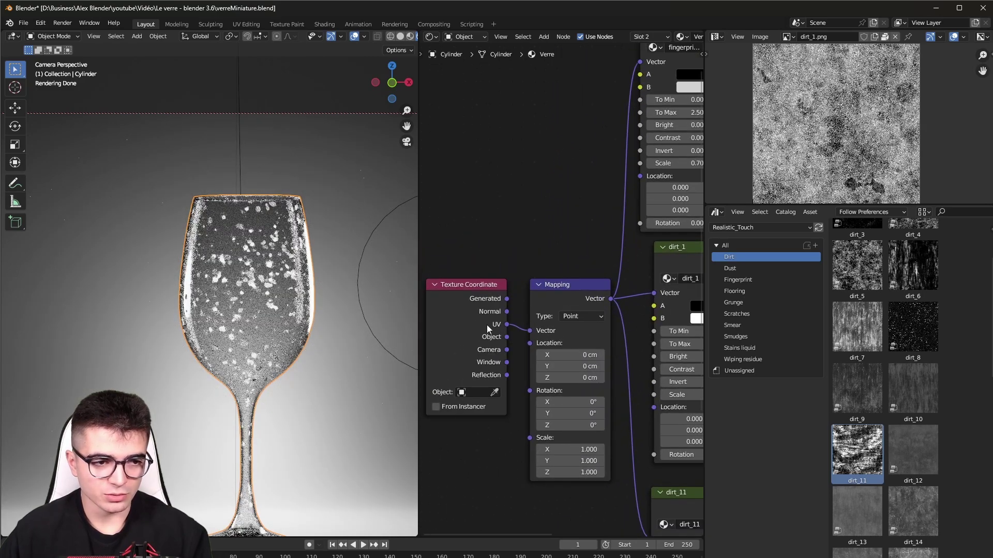
{"action": "left_click_drag", "start_coordinate": [481, 326], "coordinate": [489, 328]}
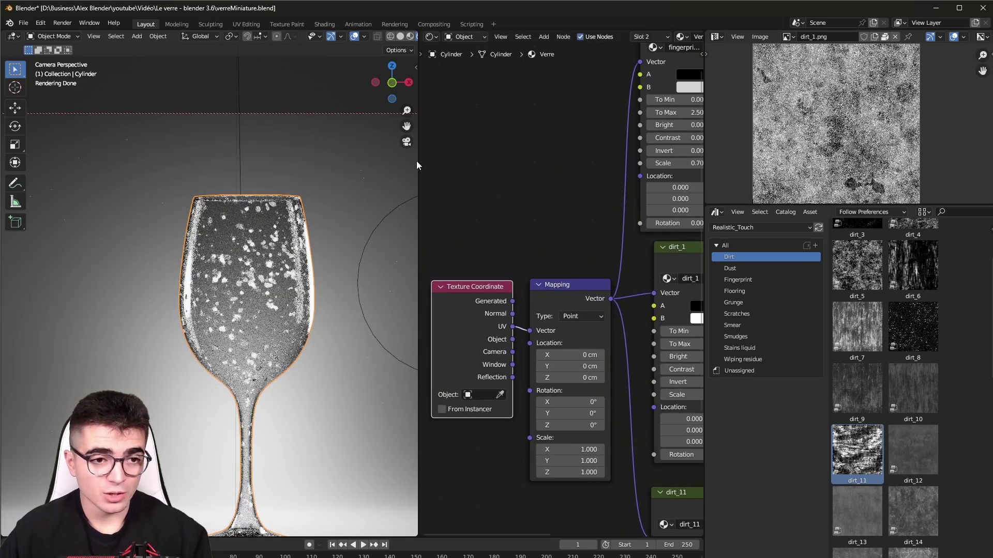
Enlarge the 3D view of the glass and bring the dirt_11 node back into view
{"action": "left_click_drag", "start_coordinate": [418, 162], "coordinate": [533, 162]}
{"action": "scroll", "coordinate": [232, 255], "scroll_direction": "up", "scroll_amount": 4}
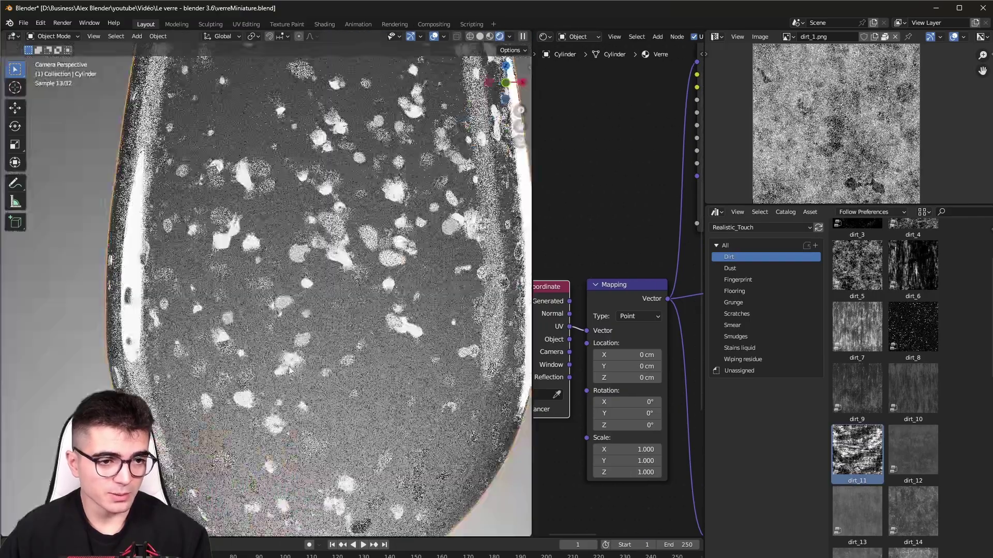
{"action": "scroll", "coordinate": [231, 255], "scroll_direction": "up", "scroll_amount": 1}
{"action": "scroll", "coordinate": [332, 205], "scroll_direction": "down", "scroll_amount": 4}
{"action": "scroll", "coordinate": [331, 206], "scroll_direction": "down", "scroll_amount": 1}
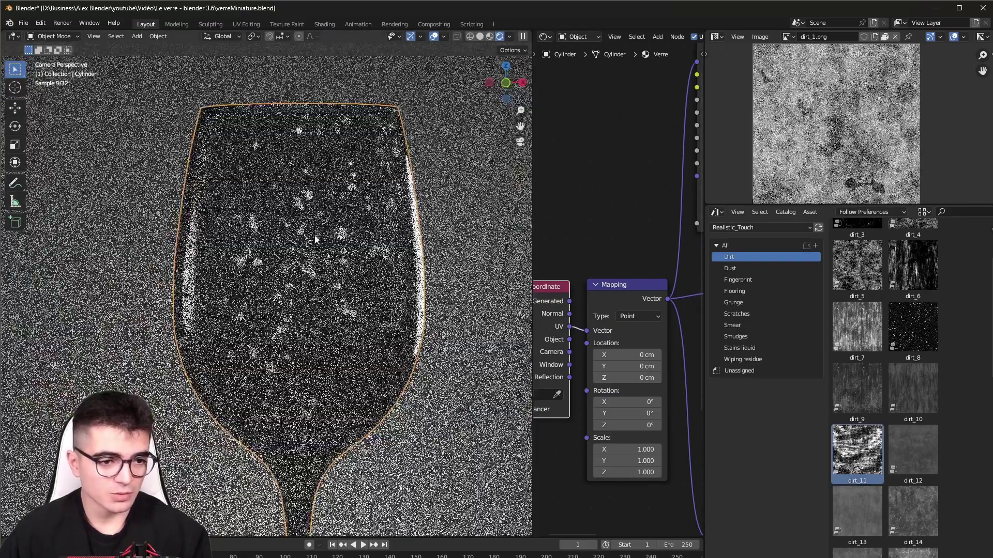
{"action": "middle_click_drag", "start_coordinate": [630, 430], "coordinate": [544, 266]}
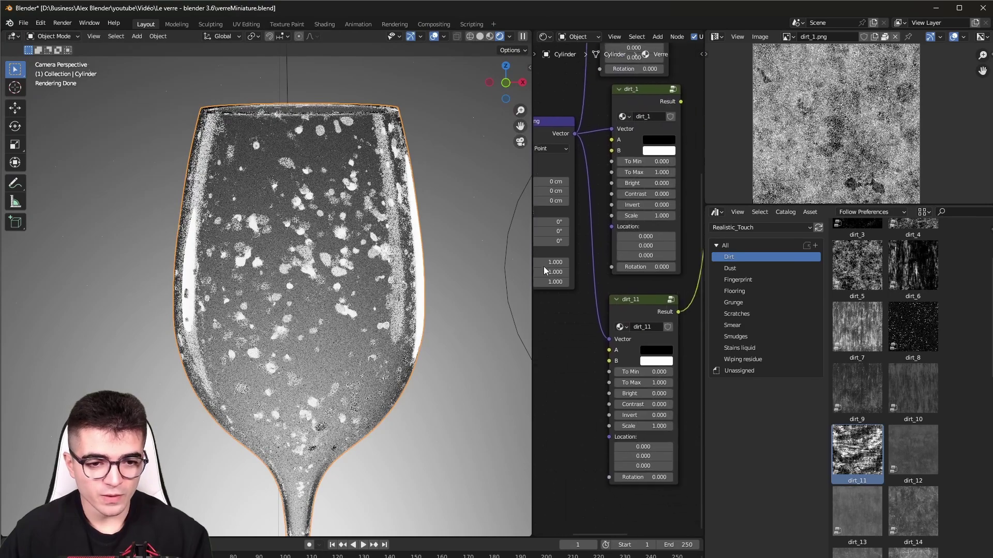
{"action": "scroll", "coordinate": [598, 375], "scroll_direction": "up", "scroll_amount": 1}
{"action": "scroll", "coordinate": [598, 376], "scroll_direction": "down", "scroll_amount": 2, "text": "shift"}
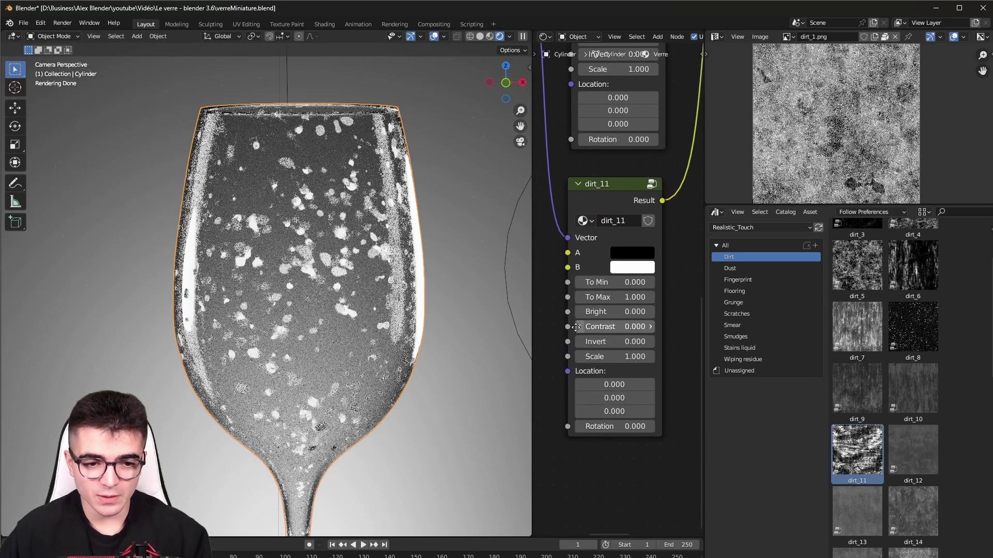
{"action": "scroll", "coordinate": [602, 376], "scroll_direction": "up", "scroll_amount": 1, "text": "shift"}
Lower the dirt_11 Scale, then raise it to 9.560
{"action": "left_click_drag", "start_coordinate": [605, 377], "coordinate": [491, 378]}
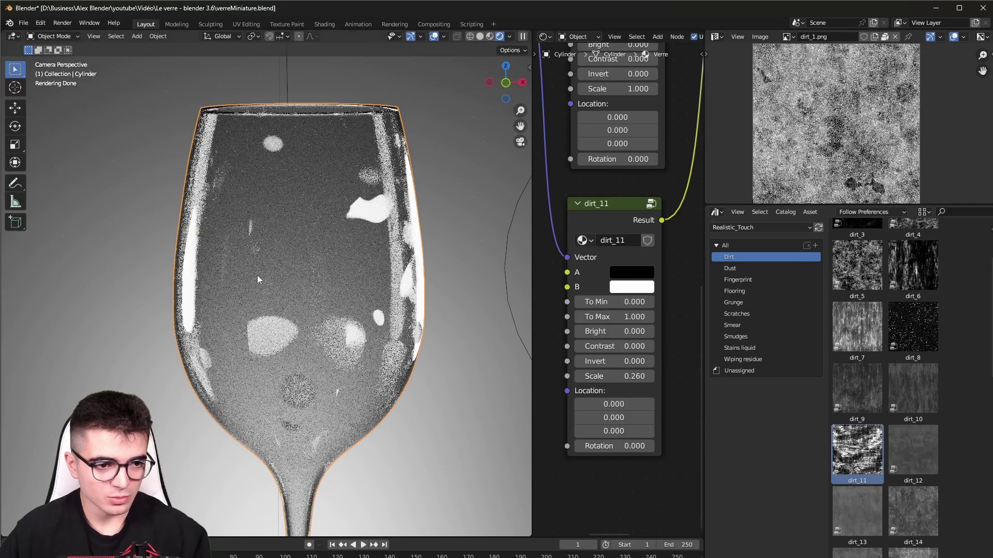
{"action": "left_click_drag", "start_coordinate": [615, 377], "coordinate": [652, 376]}
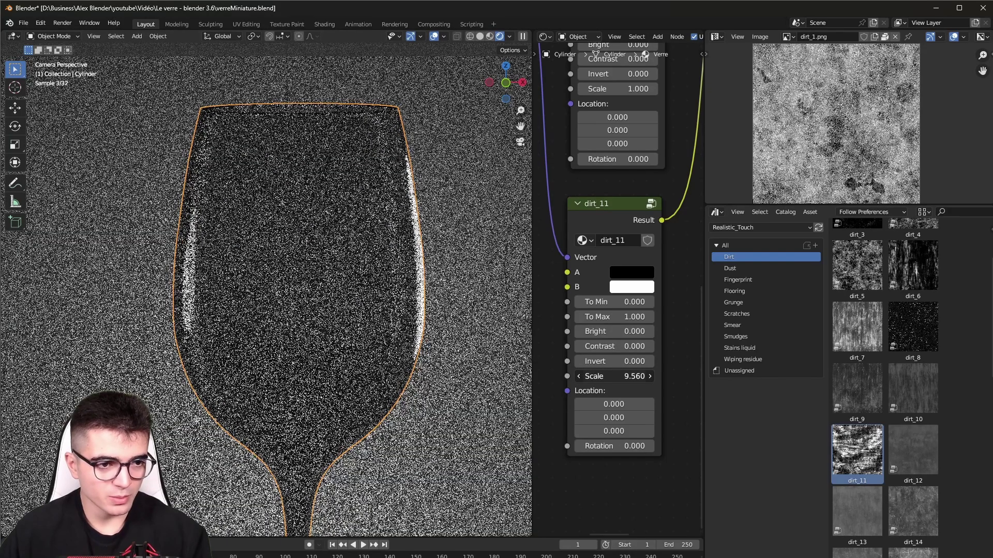
{"action": "scroll", "coordinate": [290, 168], "scroll_direction": "up", "scroll_amount": 3}
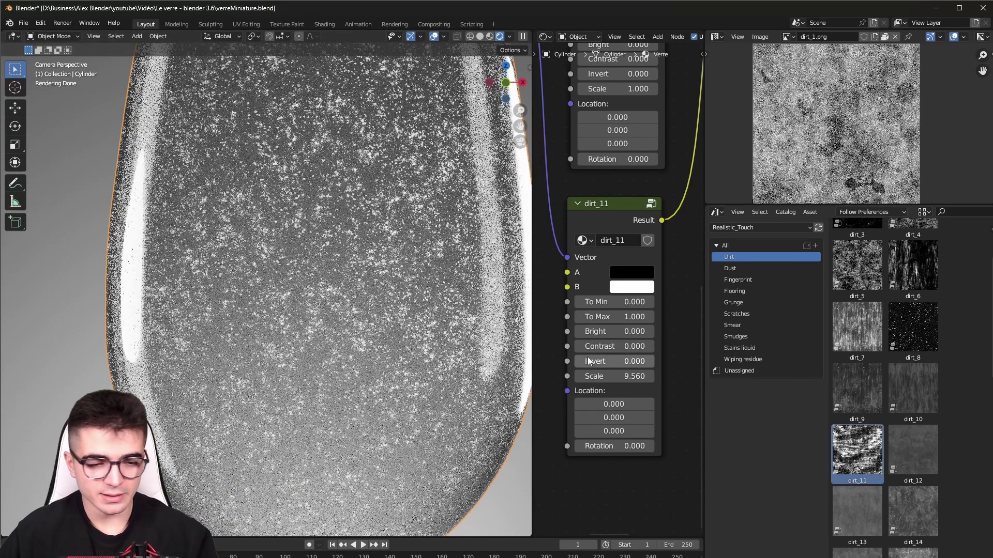
Set dirt_11 To Min to 0.100 and To Max to 1.700 for lighter dirt
{"action": "mouse_move", "coordinate": [610, 346]}
{"action": "left_mouse_down"}
{"action": "mouse_move", "coordinate": [633, 346]}
{"action": "mouse_move", "coordinate": [594, 346]}
{"action": "left_mouse_up"}
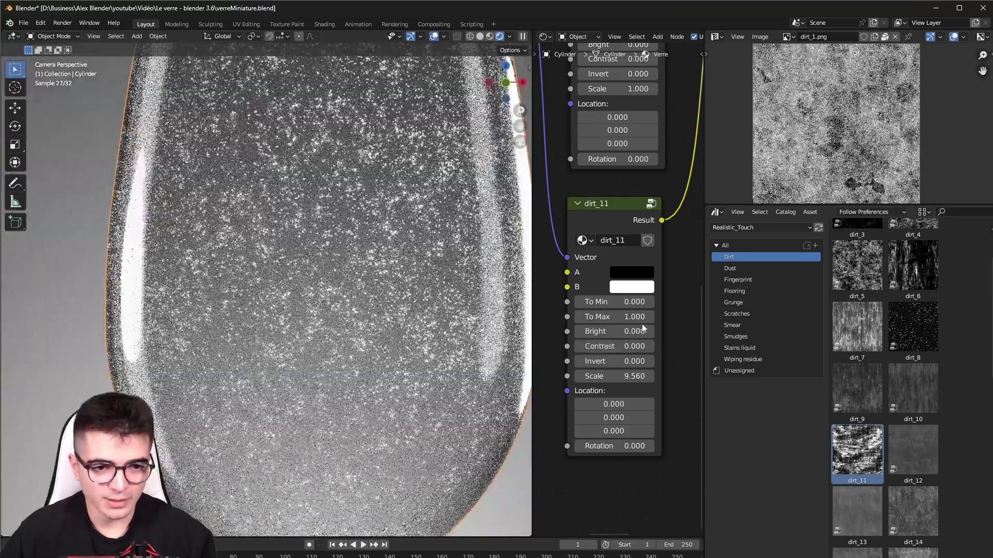
{"action": "double_click", "coordinate": [598, 316]}
{"action": "type", "text": "0.2"}
{"action": "key", "text": "Return"}
{"action": "mouse_move", "coordinate": [615, 316]}
{"action": "left_mouse_down"}
{"action": "mouse_move", "coordinate": [641, 316]}
{"action": "mouse_move", "coordinate": [605, 301]}
{"action": "mouse_move", "coordinate": [636, 301]}
{"action": "mouse_move", "coordinate": [610, 301]}
{"action": "left_mouse_up"}
{"action": "scroll", "coordinate": [319, 155], "scroll_direction": "down", "scroll_amount": 3}
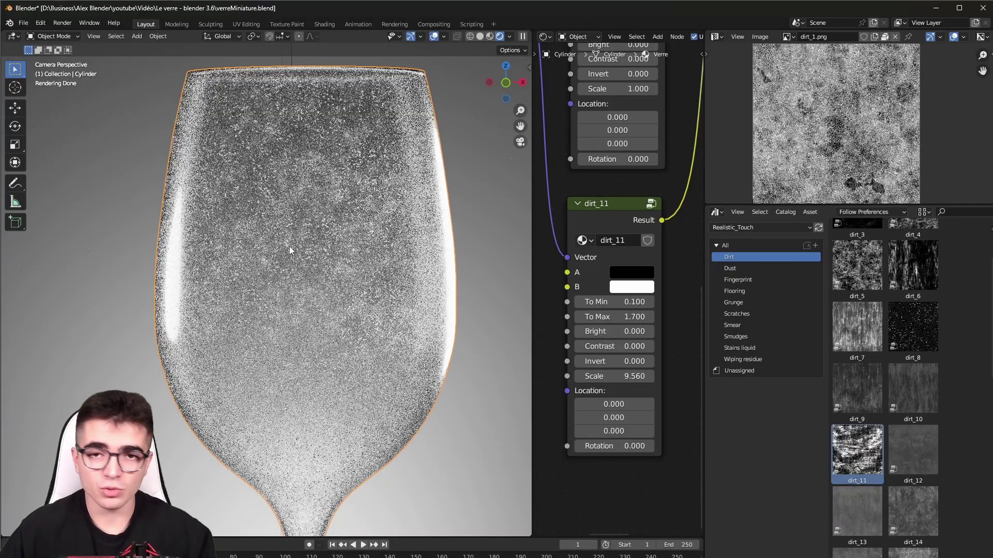
{"action": "scroll", "coordinate": [289, 250], "scroll_direction": "up", "scroll_amount": 3}
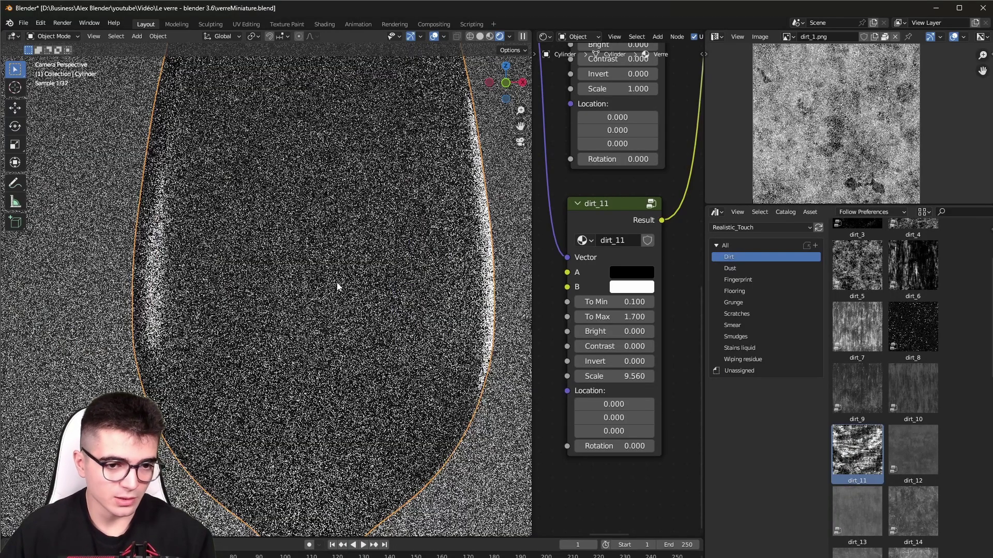
{"action": "scroll", "coordinate": [342, 277], "scroll_direction": "down", "scroll_amount": 2}
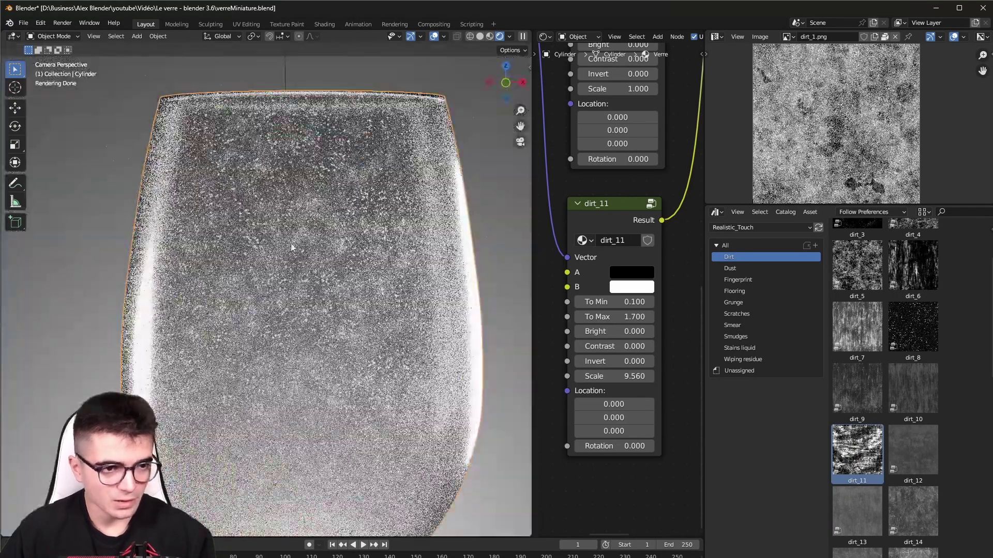
{"action": "scroll", "coordinate": [291, 247], "scroll_direction": "up", "scroll_amount": 2}
{"action": "scroll", "coordinate": [310, 289], "scroll_direction": "up", "scroll_amount": 2}
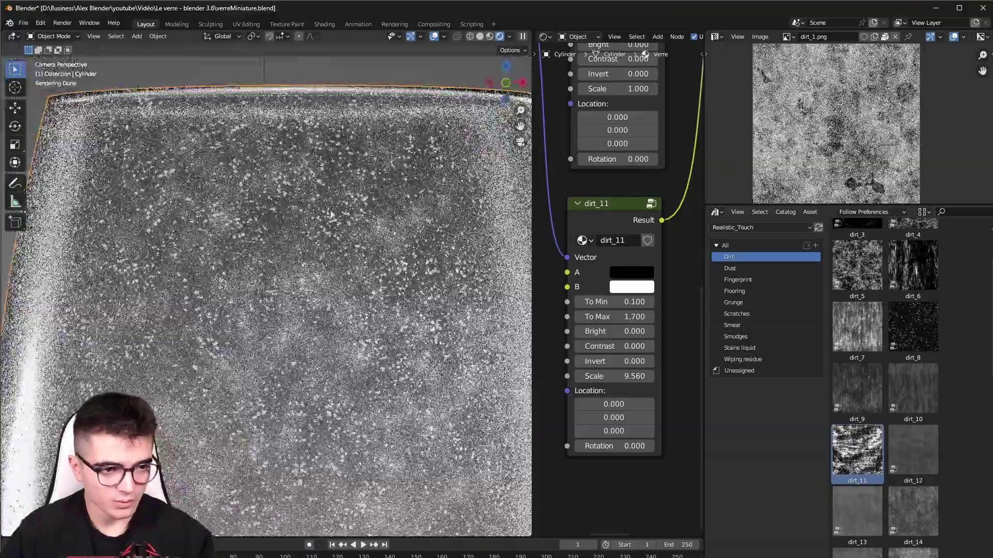
{"action": "scroll", "coordinate": [330, 213], "scroll_direction": "down", "scroll_amount": 3}
{"action": "scroll", "coordinate": [330, 233], "scroll_direction": "up", "scroll_amount": 1}
{"action": "scroll", "coordinate": [538, 362], "scroll_direction": "down", "scroll_amount": 1}
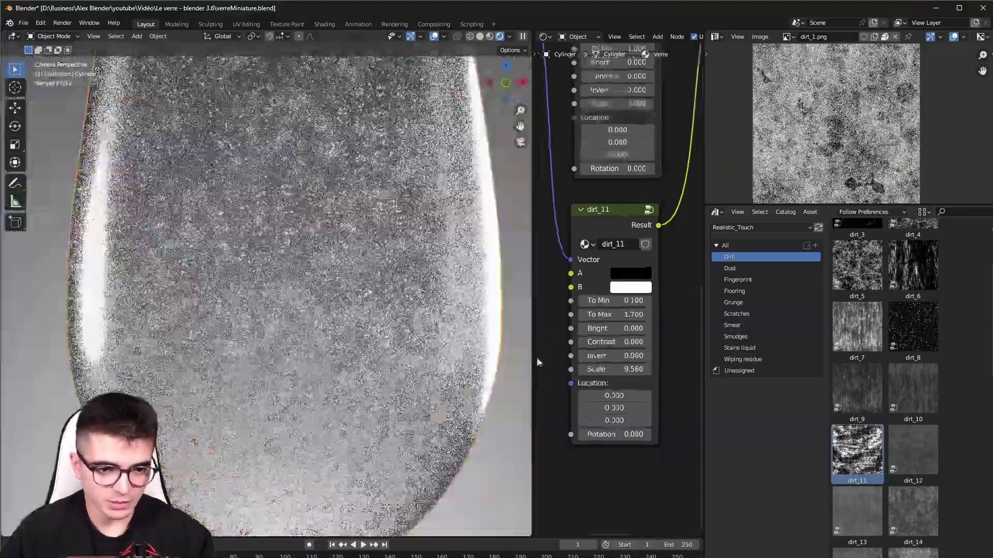
{"action": "scroll", "coordinate": [595, 409], "scroll_direction": "down", "scroll_amount": 1}
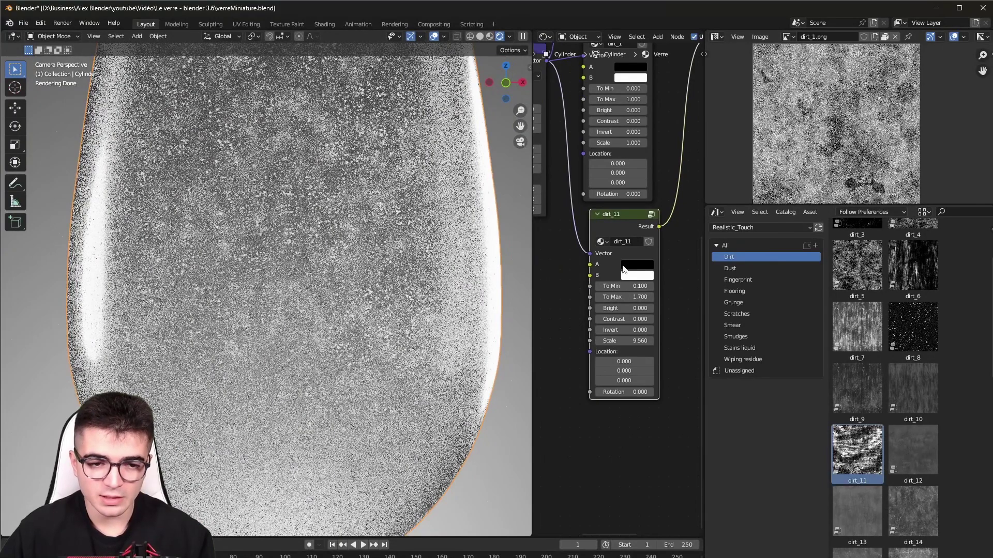
{"action": "left_click_drag", "start_coordinate": [620, 228], "coordinate": [613, 228]}
{"action": "scroll", "coordinate": [300, 310], "scroll_direction": "down", "scroll_amount": 3}
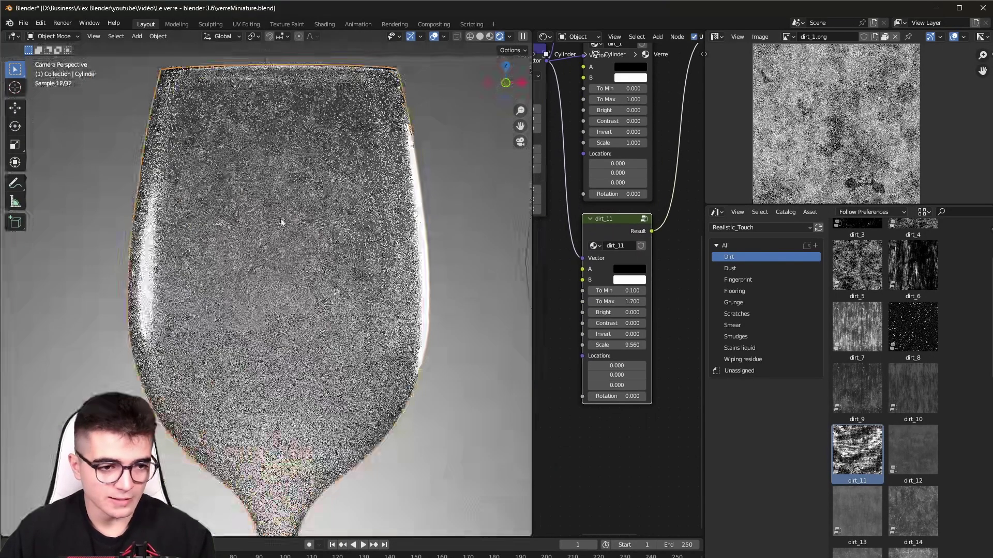
{"action": "scroll", "coordinate": [300, 309], "scroll_direction": "down", "scroll_amount": 2}
{"action": "scroll", "coordinate": [300, 310], "scroll_direction": "down", "scroll_amount": 2}
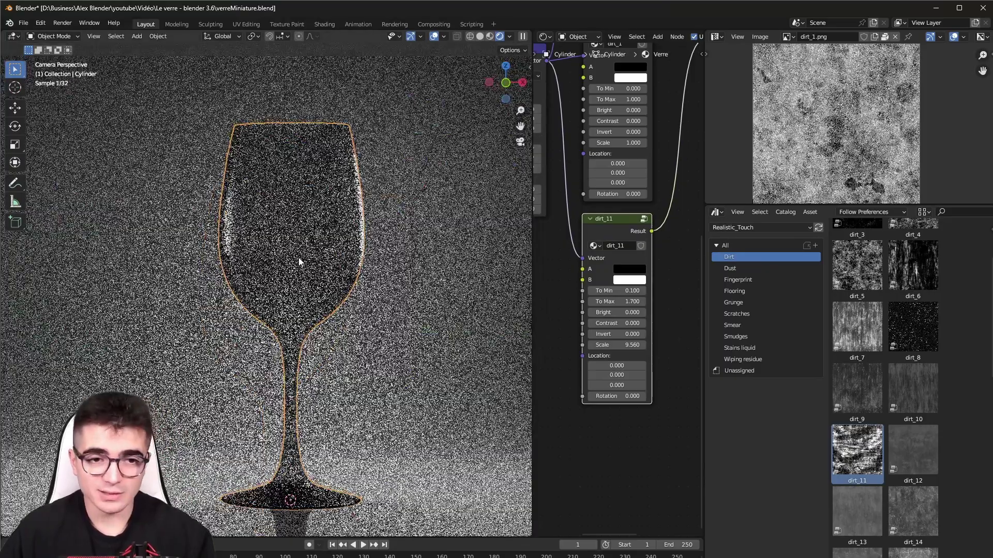
Start a new General file, discarding the glass project without saving
{"action": "key", "text": "Home"}
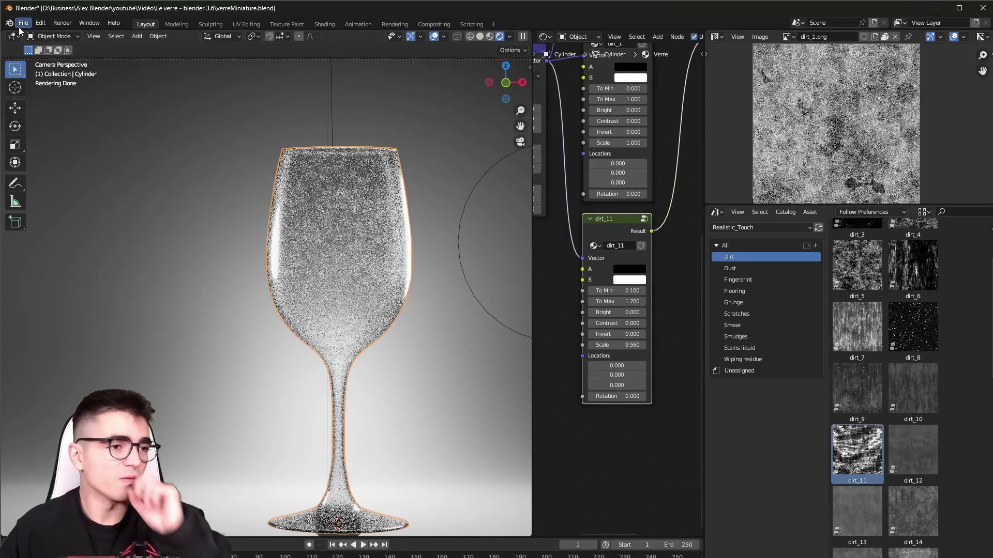
{"action": "left_click", "coordinate": [24, 22]}
{"action": "left_click", "coordinate": [62, 23]}
{"action": "left_click", "coordinate": [23, 22]}
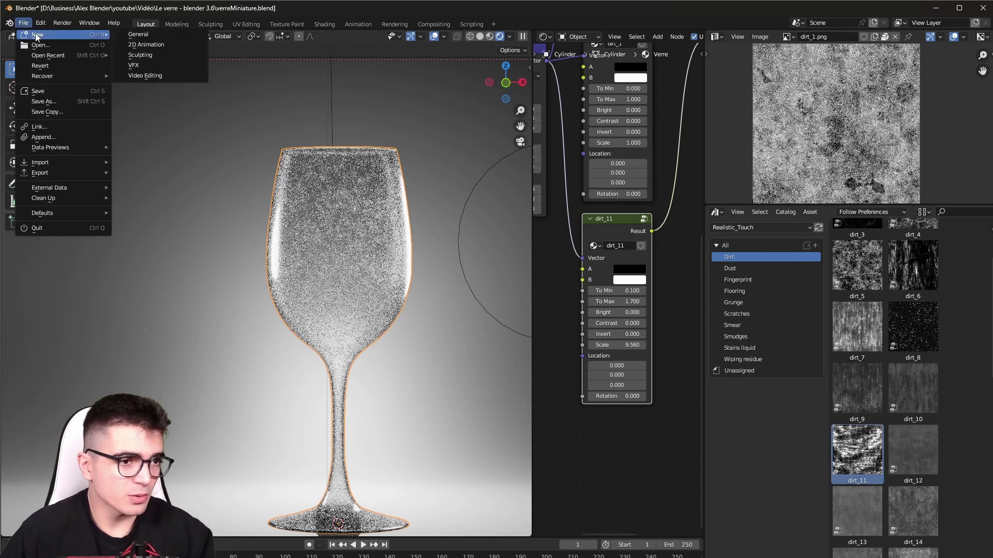
{"action": "left_click", "coordinate": [131, 34]}
{"action": "left_click", "coordinate": [525, 325]}
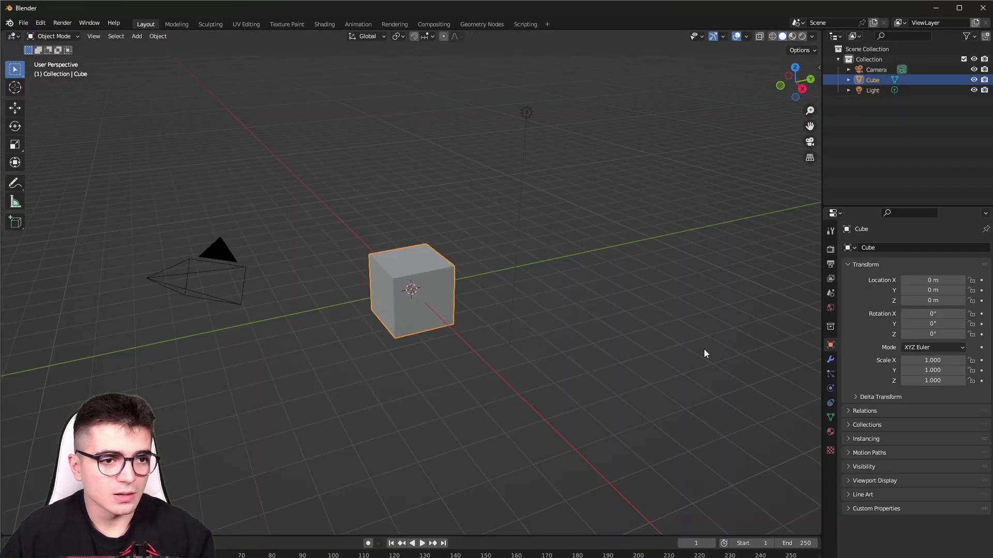
Delete the default cube, camera and light, and add a UV sphere
{"action": "key", "text": "a"}
{"action": "key", "text": "Delete"}
{"action": "key", "text": "shift+a"}
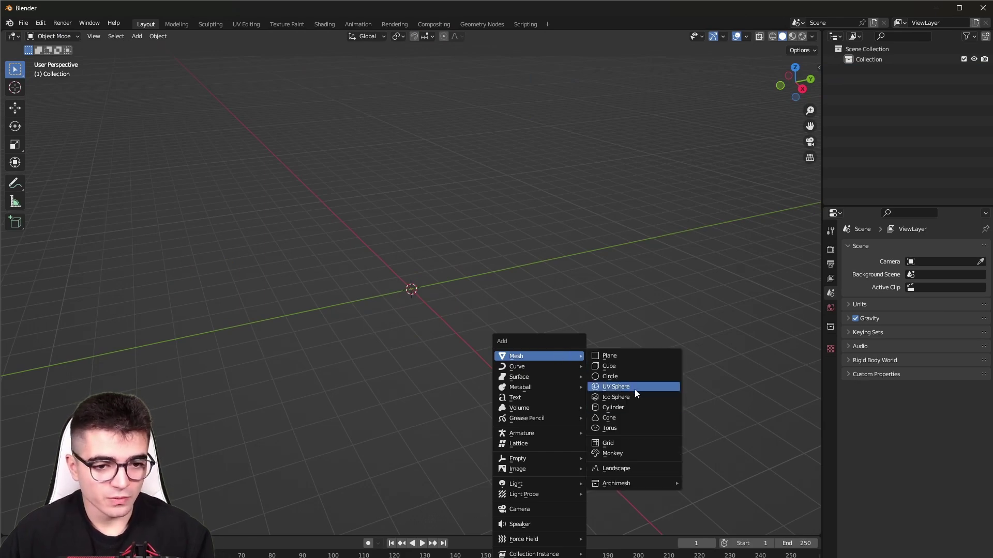
{"action": "left_click", "coordinate": [617, 387]}
Shade the sphere smooth and apply a Subdivision Surface modifier
{"action": "scroll", "coordinate": [483, 312], "scroll_direction": "up", "scroll_amount": 5}
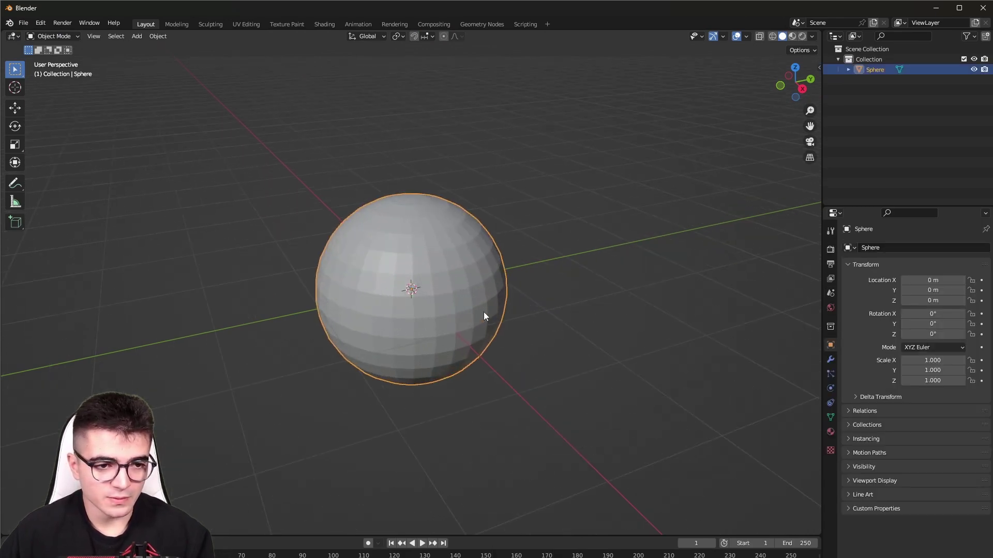
{"action": "right_click", "coordinate": [437, 275]}
{"action": "left_click", "coordinate": [395, 277]}
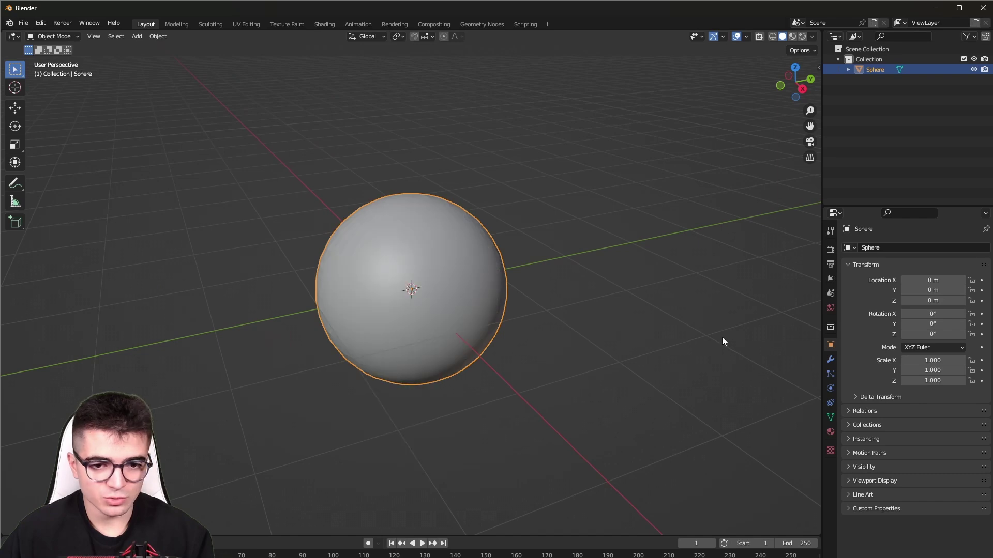
{"action": "left_click", "coordinate": [830, 360]}
{"action": "left_click", "coordinate": [870, 252]}
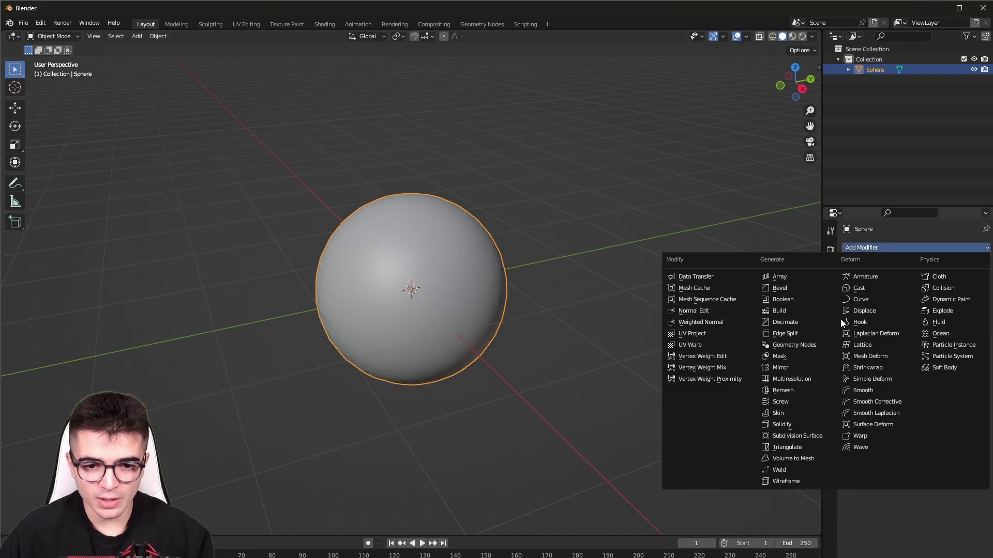
{"action": "key", "text": "Return"}
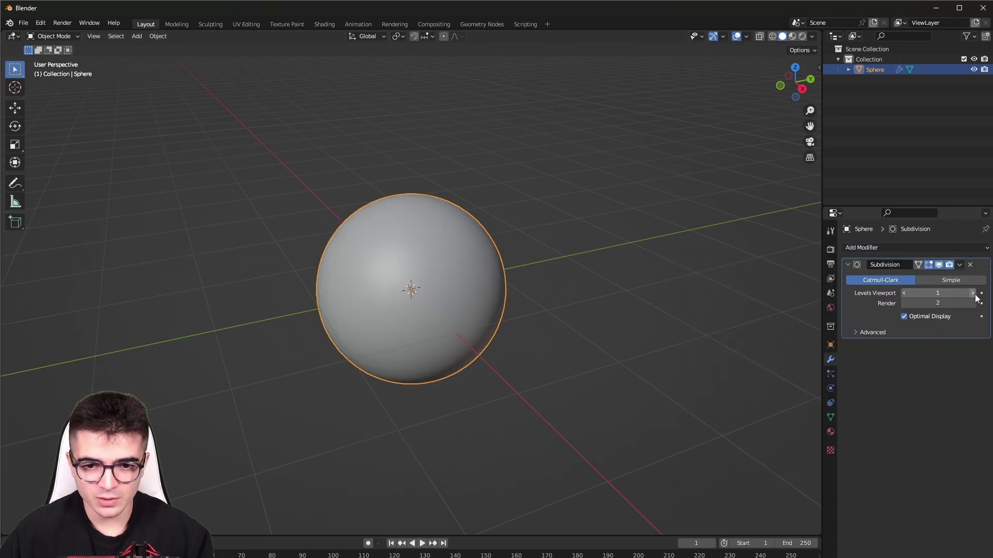
{"action": "left_click", "coordinate": [960, 265]}
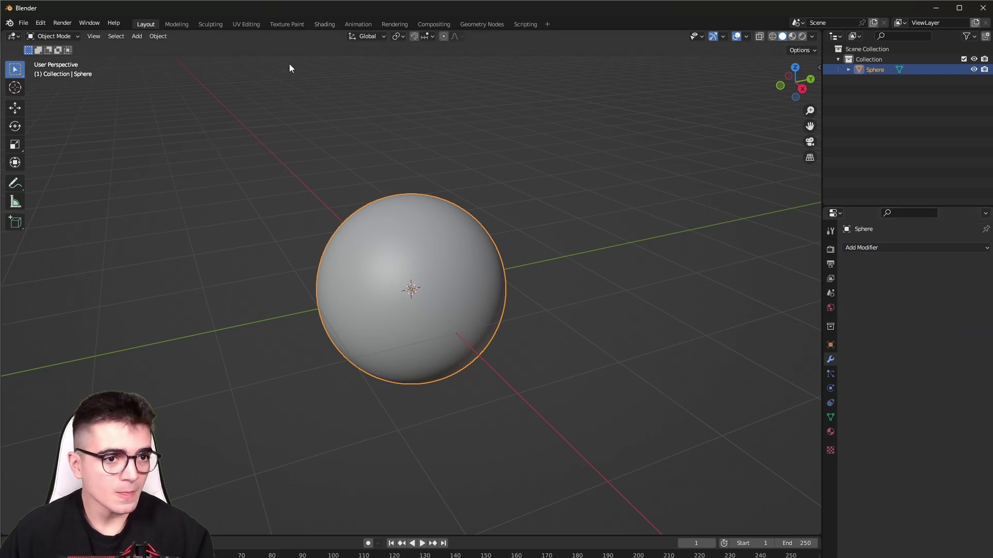
{"action": "left_click", "coordinate": [324, 24]}
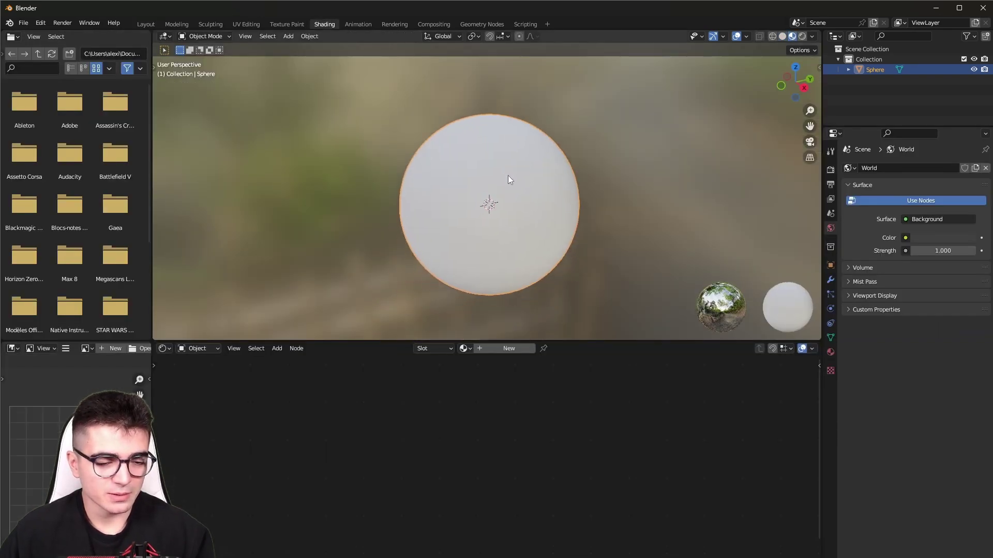
Create Material.001 and show the Realistic_Touch Scratches catalog in a widened asset browser
{"action": "left_click", "coordinate": [506, 351]}
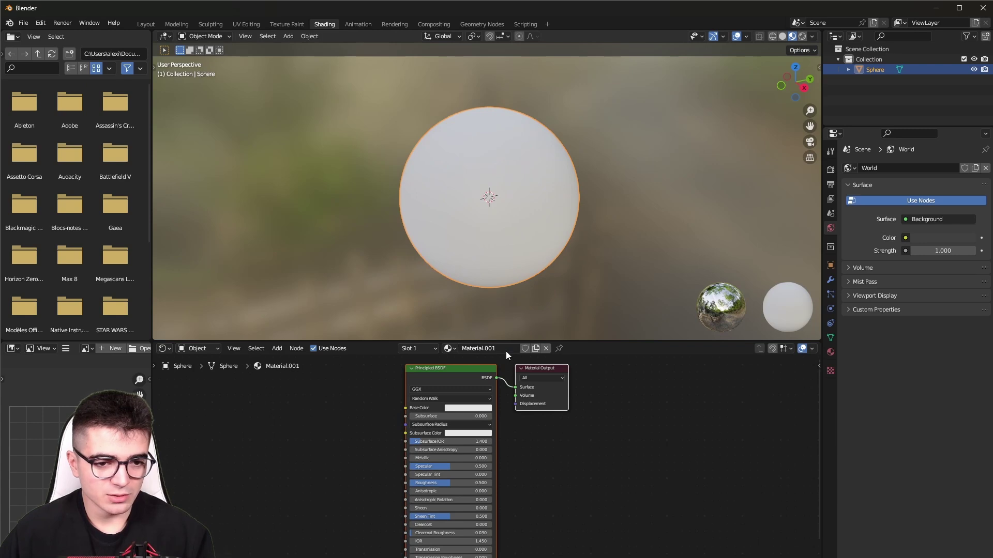
{"action": "left_click", "coordinate": [833, 134]}
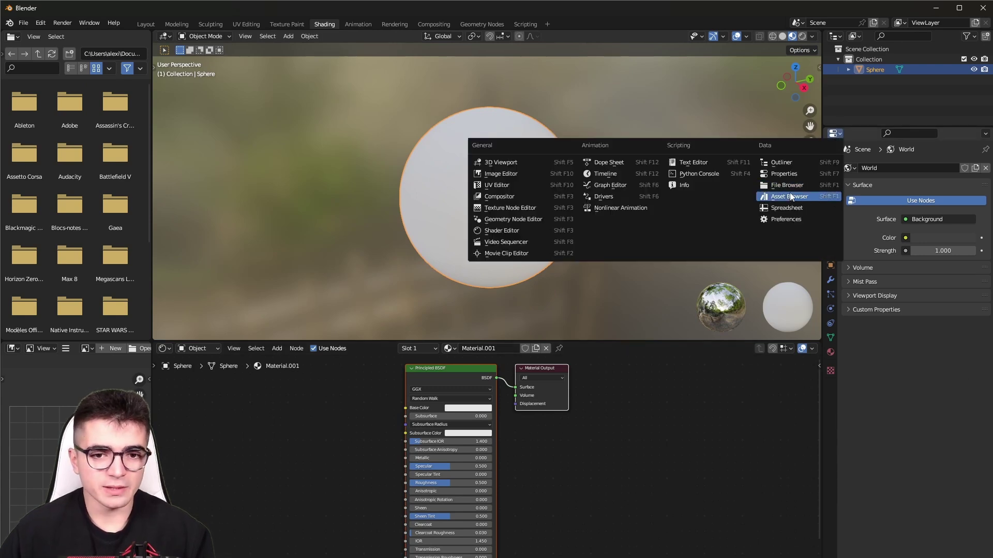
{"action": "left_click", "coordinate": [789, 197]}
{"action": "left_click", "coordinate": [842, 147]}
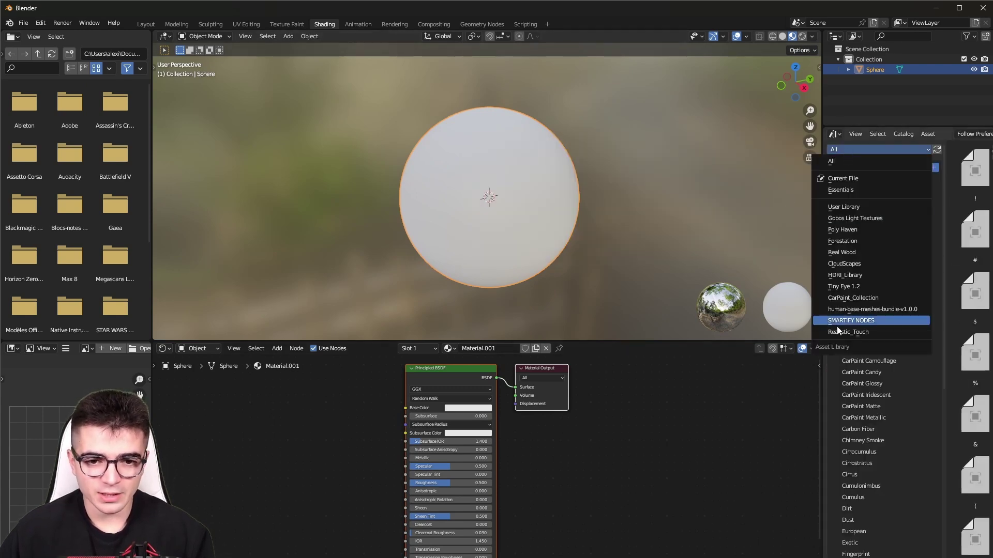
{"action": "left_click", "coordinate": [859, 321]}
{"action": "left_click_drag", "start_coordinate": [821, 182], "coordinate": [577, 182]}
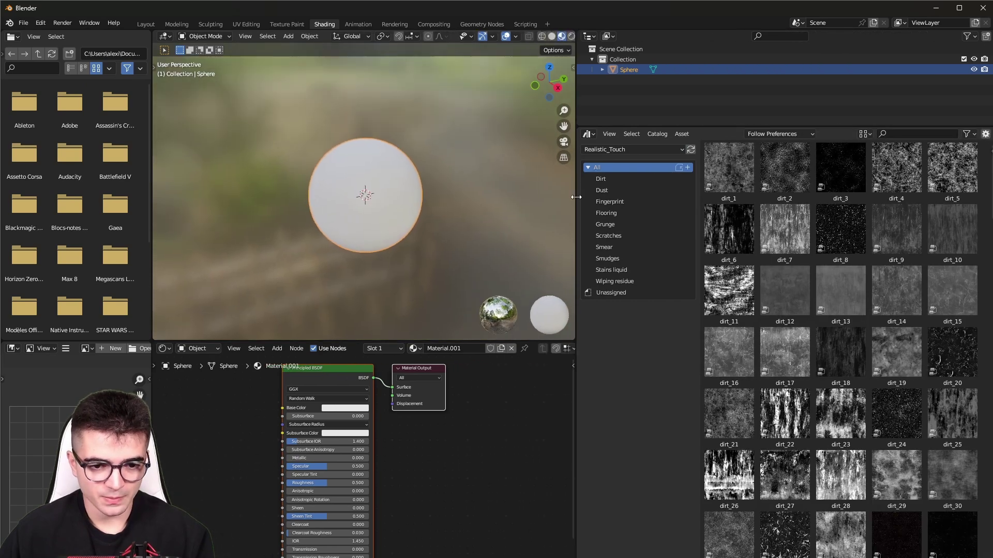
{"action": "scroll", "coordinate": [284, 223], "scroll_direction": "up", "scroll_amount": 3}
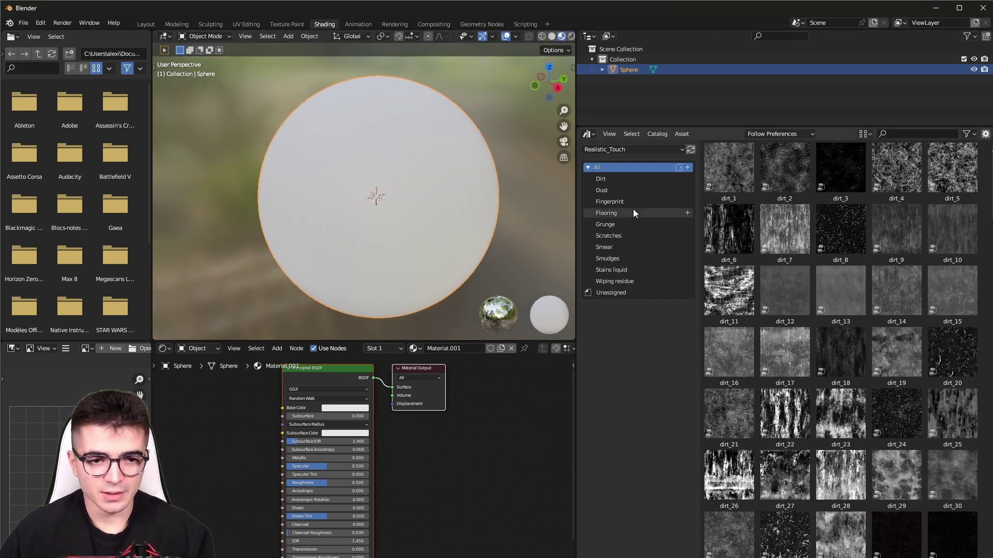
{"action": "left_click", "coordinate": [608, 237]}
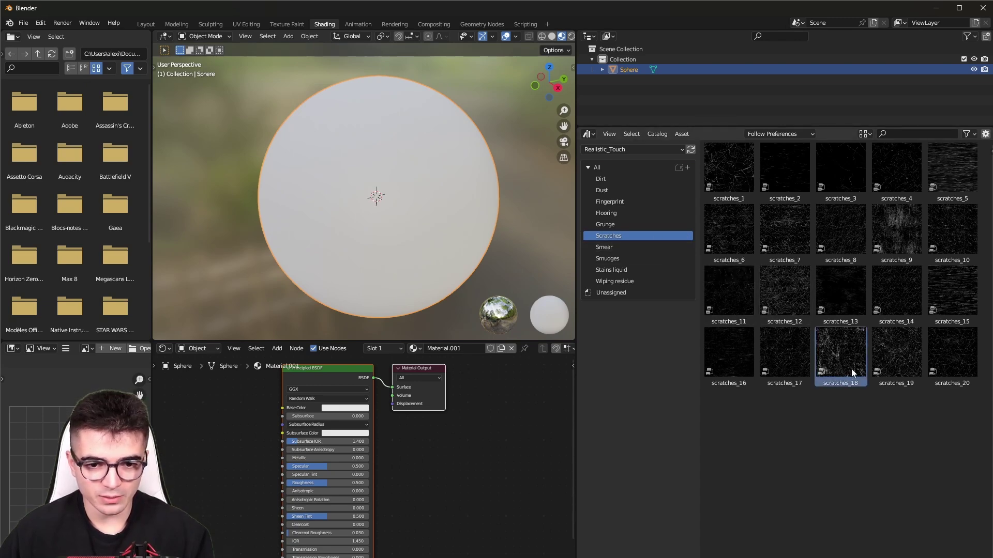
Add the scratches_18 texture node and connect it to the material's Roughness
{"action": "left_click_drag", "start_coordinate": [851, 368], "coordinate": [213, 435]}
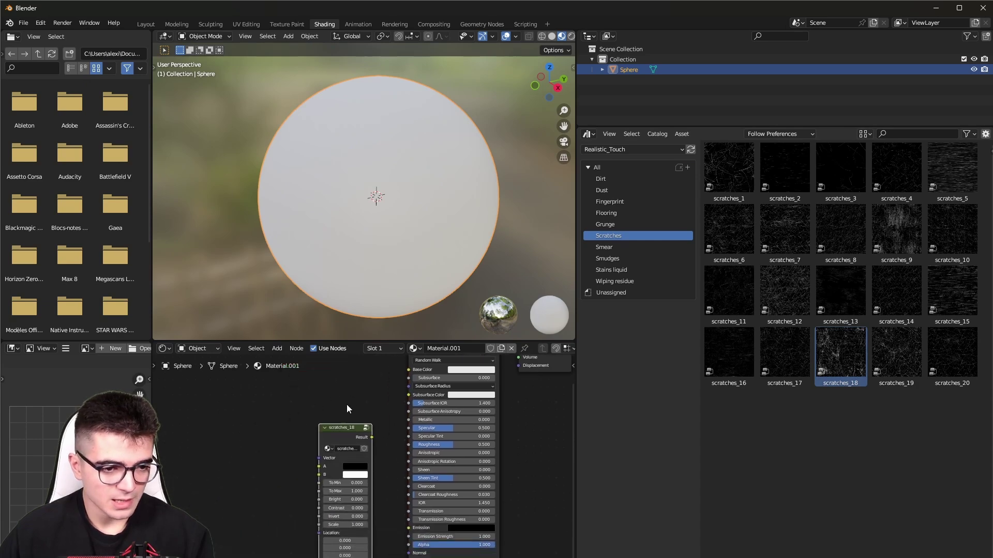
{"action": "scroll", "coordinate": [346, 407], "scroll_direction": "up", "scroll_amount": 2}
{"action": "left_click_drag", "start_coordinate": [341, 429], "coordinate": [424, 437]}
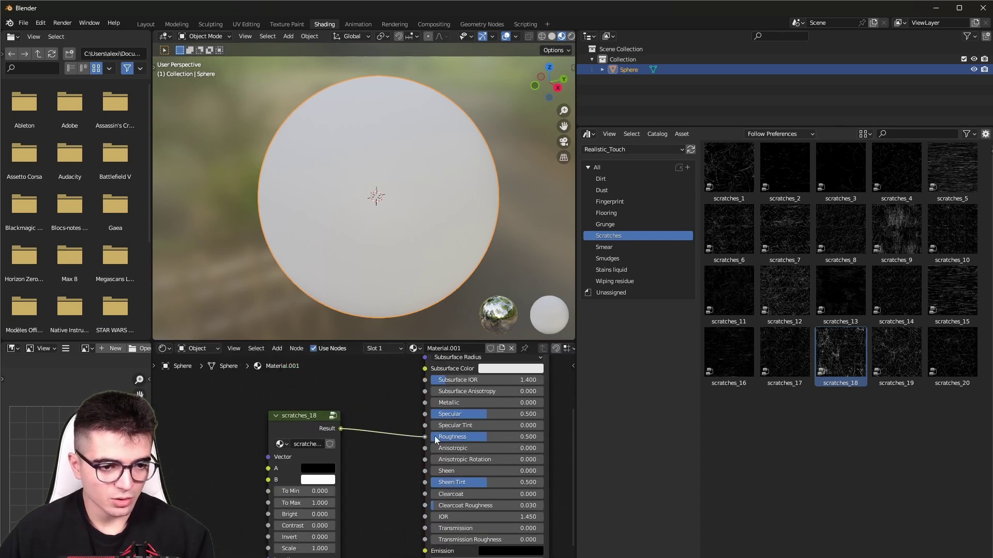
{"action": "left_click_drag", "start_coordinate": [308, 429], "coordinate": [361, 440]}
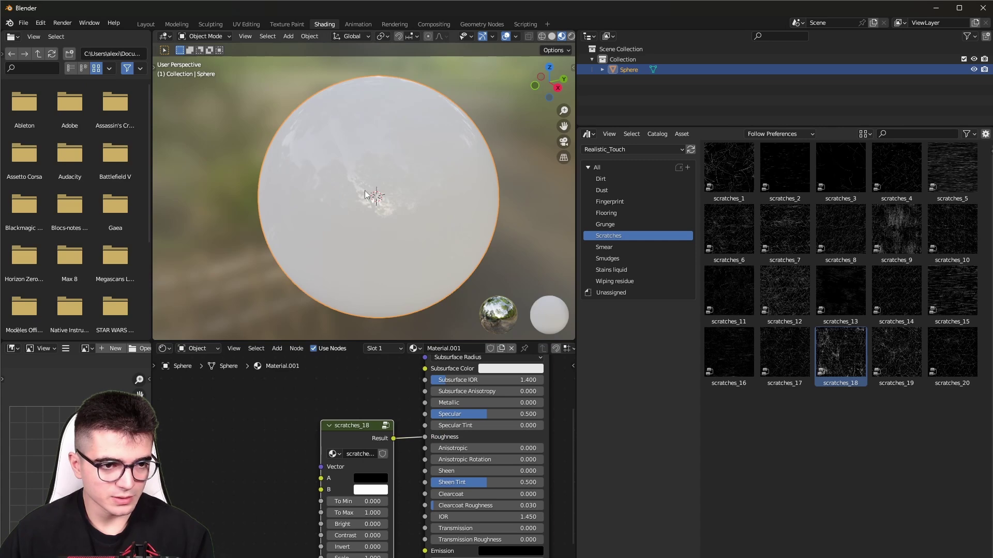
{"action": "scroll", "coordinate": [367, 191], "scroll_direction": "up", "scroll_amount": 3}
{"action": "mouse_move", "coordinate": [369, 184]}
{"action": "middle_mouse_down"}
{"action": "mouse_move", "coordinate": [376, 167]}
{"action": "mouse_move", "coordinate": [445, 126]}
{"action": "mouse_move", "coordinate": [442, 95]}
{"action": "mouse_move", "coordinate": [336, 107]}
{"action": "middle_mouse_up"}
{"action": "scroll", "coordinate": [275, 181], "scroll_direction": "down", "scroll_amount": 3}
{"action": "mouse_move", "coordinate": [275, 180]}
{"action": "middle_mouse_down"}
{"action": "mouse_move", "coordinate": [386, 218]}
{"action": "mouse_move", "coordinate": [456, 172]}
{"action": "mouse_move", "coordinate": [399, 243]}
{"action": "middle_mouse_up"}
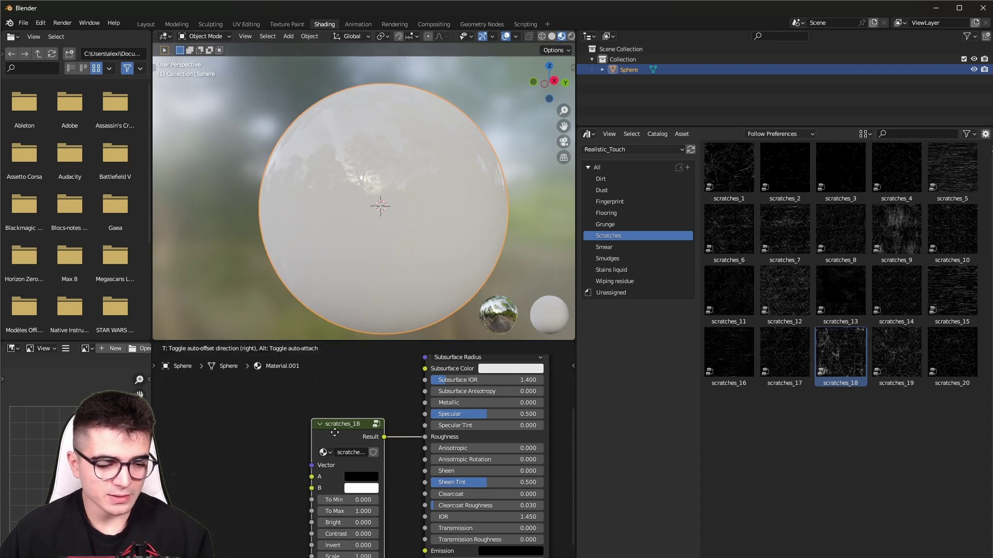
{"action": "scroll", "coordinate": [343, 445], "scroll_direction": "down", "scroll_amount": 2}
Delete the empty Image Texture node and feed Mapping's Vector into scratches_18 directly
{"action": "middle_click_drag", "start_coordinate": [279, 446], "coordinate": [409, 425]}
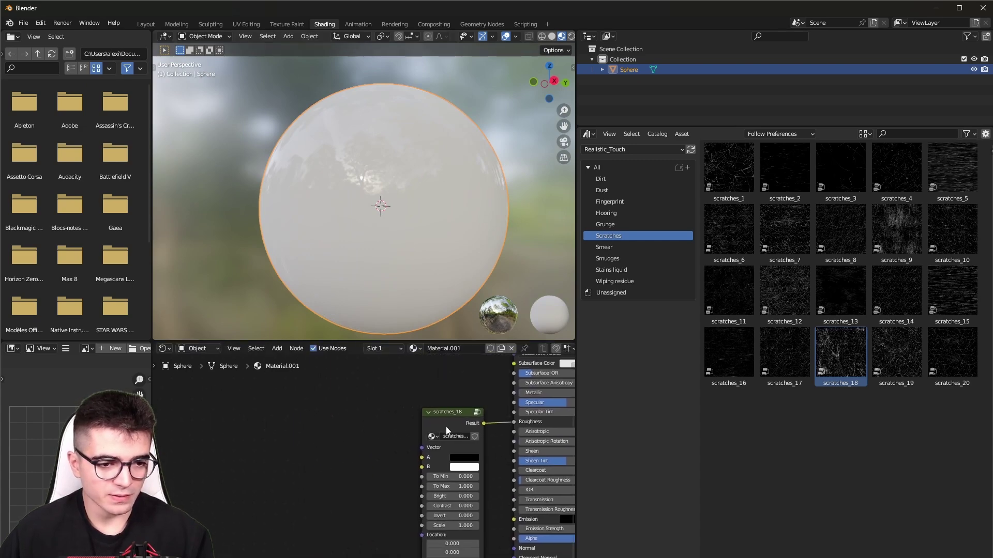
{"action": "key", "text": "ctrl+t"}
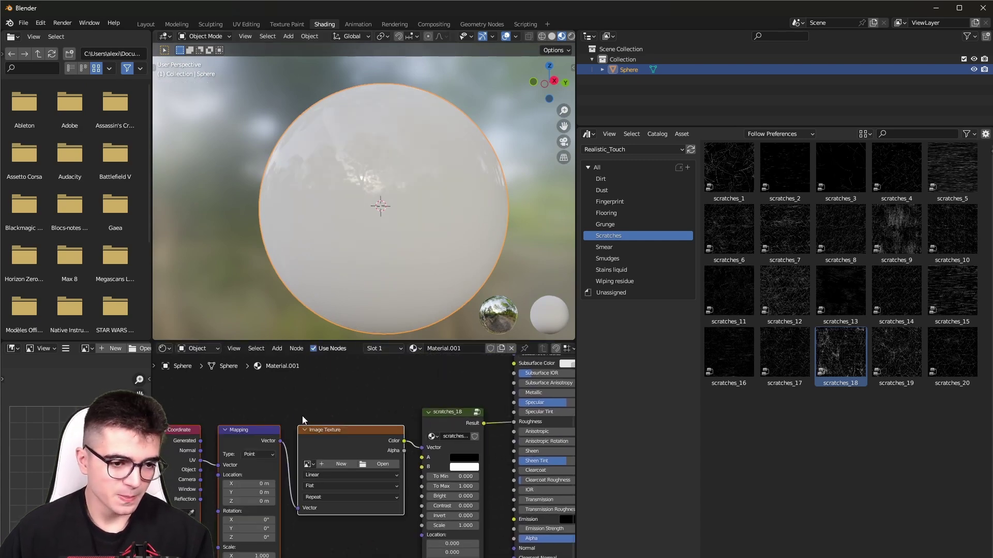
{"action": "left_click", "coordinate": [340, 437]}
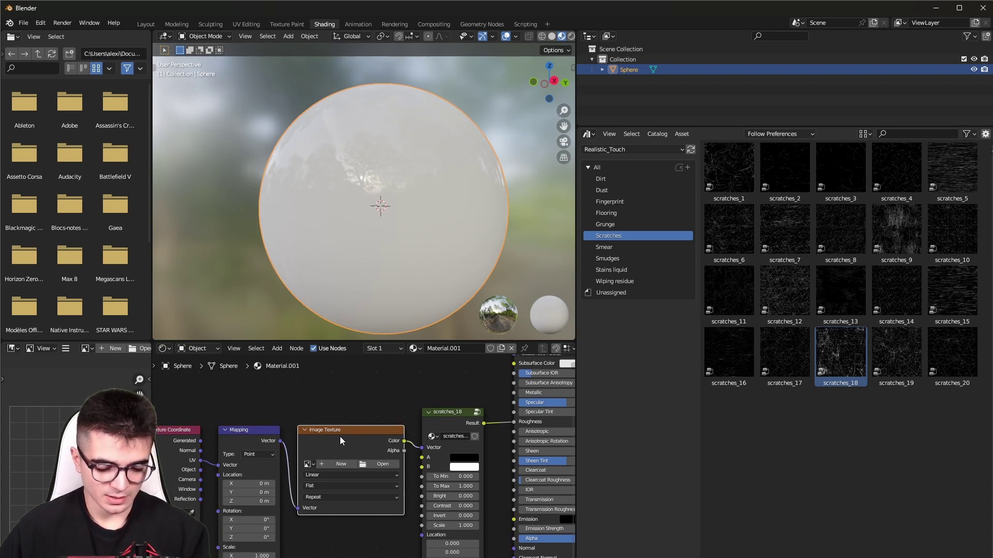
{"action": "key", "text": "x"}
{"action": "left_click_drag", "start_coordinate": [280, 440], "coordinate": [422, 448]}
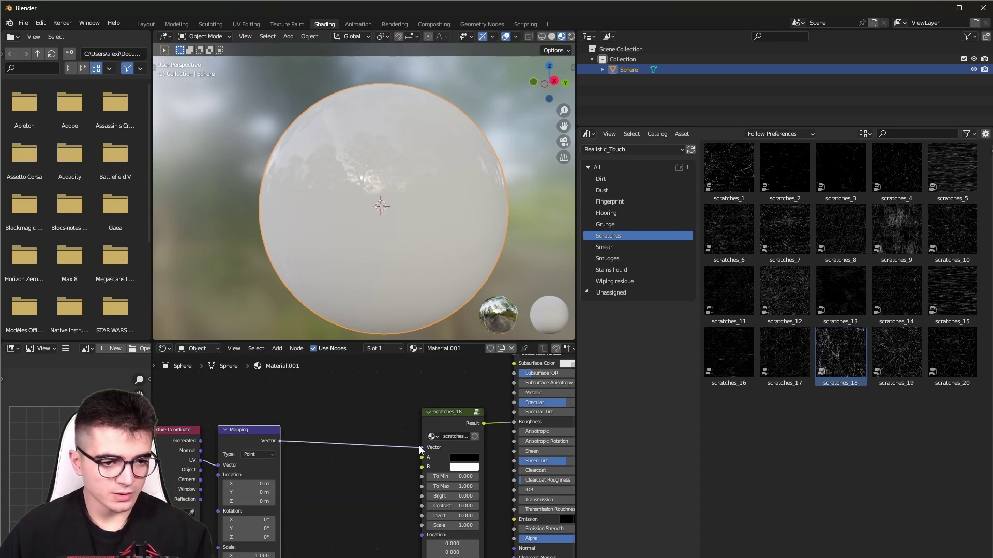
{"action": "left_click_drag", "start_coordinate": [272, 444], "coordinate": [362, 442]}
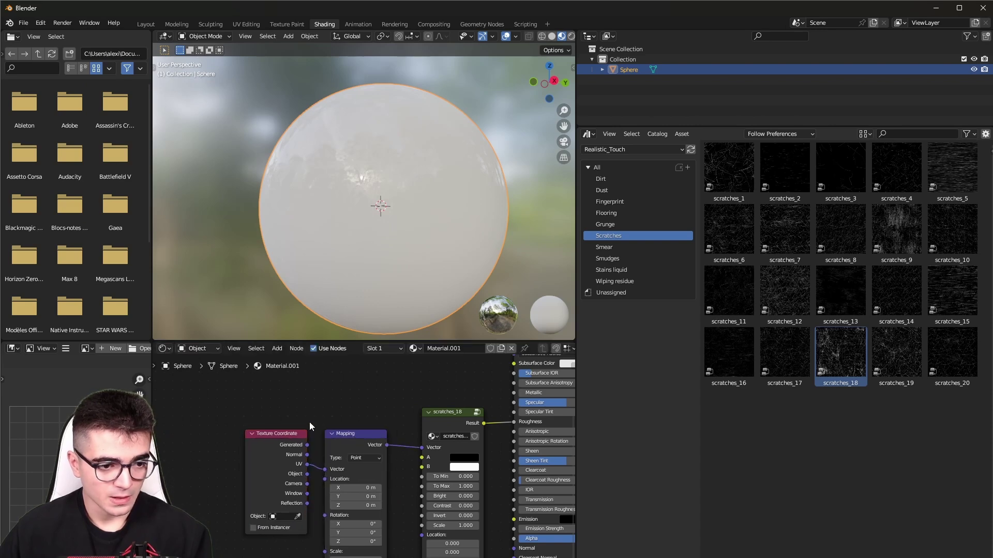
{"action": "middle_click_drag", "start_coordinate": [362, 442], "coordinate": [307, 466]}
Orbit around the sphere, then view it in the Layout workspace with Rendered shading
{"action": "scroll", "coordinate": [334, 218], "scroll_direction": "up", "scroll_amount": 3}
{"action": "middle_click_drag", "start_coordinate": [334, 217], "coordinate": [338, 228]}
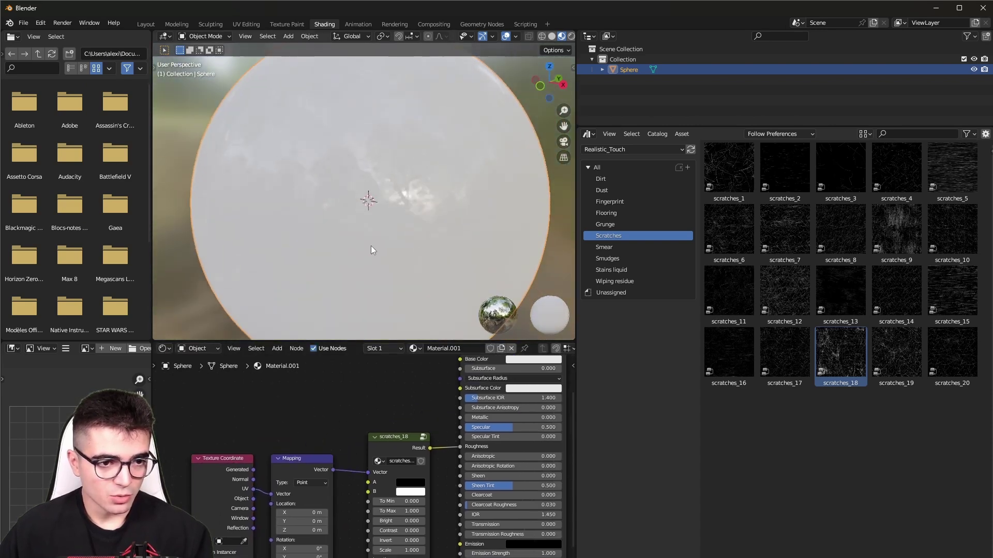
{"action": "scroll", "coordinate": [405, 196], "scroll_direction": "up", "scroll_amount": 2}
{"action": "scroll", "coordinate": [404, 196], "scroll_direction": "up", "scroll_amount": 2}
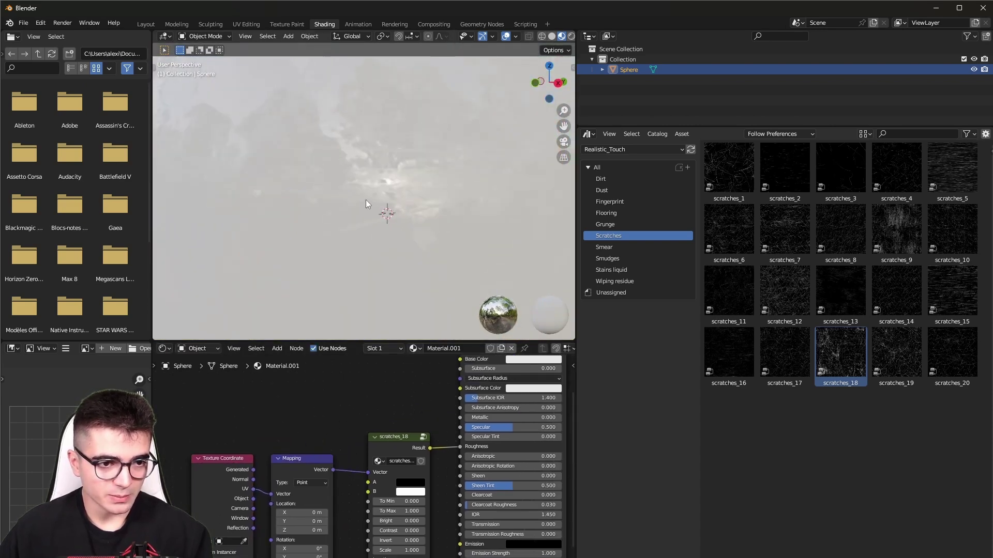
{"action": "mouse_move", "coordinate": [440, 178]}
{"action": "middle_mouse_down"}
{"action": "mouse_move", "coordinate": [399, 194]}
{"action": "mouse_move", "coordinate": [417, 208]}
{"action": "middle_mouse_up"}
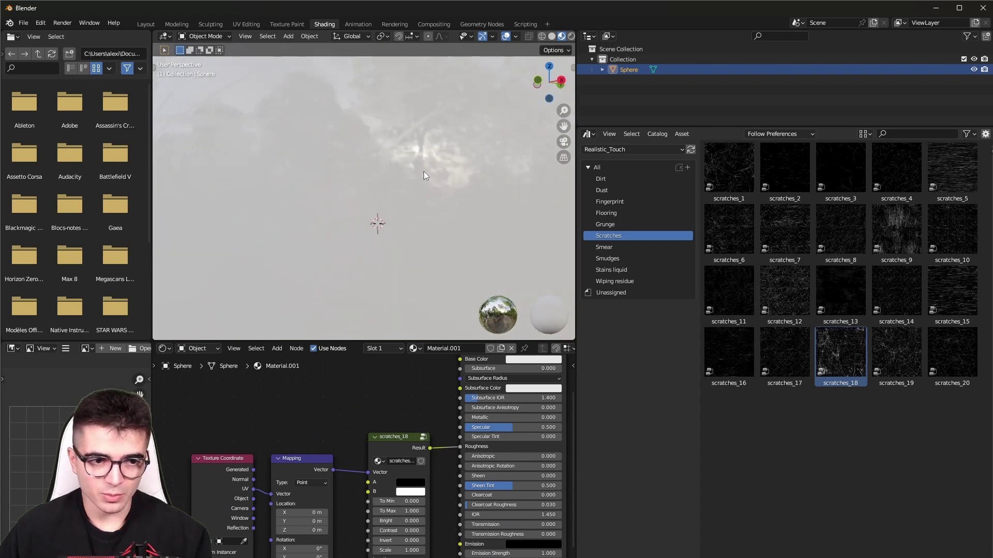
{"action": "scroll", "coordinate": [424, 172], "scroll_direction": "down", "scroll_amount": 3}
{"action": "scroll", "coordinate": [404, 235], "scroll_direction": "down", "scroll_amount": 2}
{"action": "mouse_move", "coordinate": [342, 315]}
{"action": "middle_mouse_down"}
{"action": "mouse_move", "coordinate": [383, 276]}
{"action": "mouse_move", "coordinate": [400, 287]}
{"action": "middle_mouse_up"}
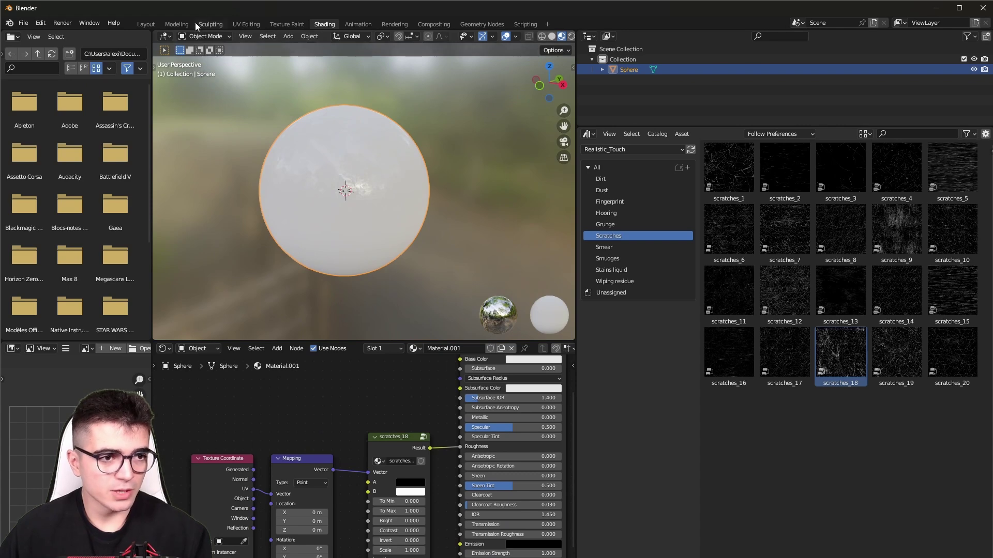
{"action": "left_click", "coordinate": [144, 23]}
{"action": "left_click", "coordinate": [801, 37]}
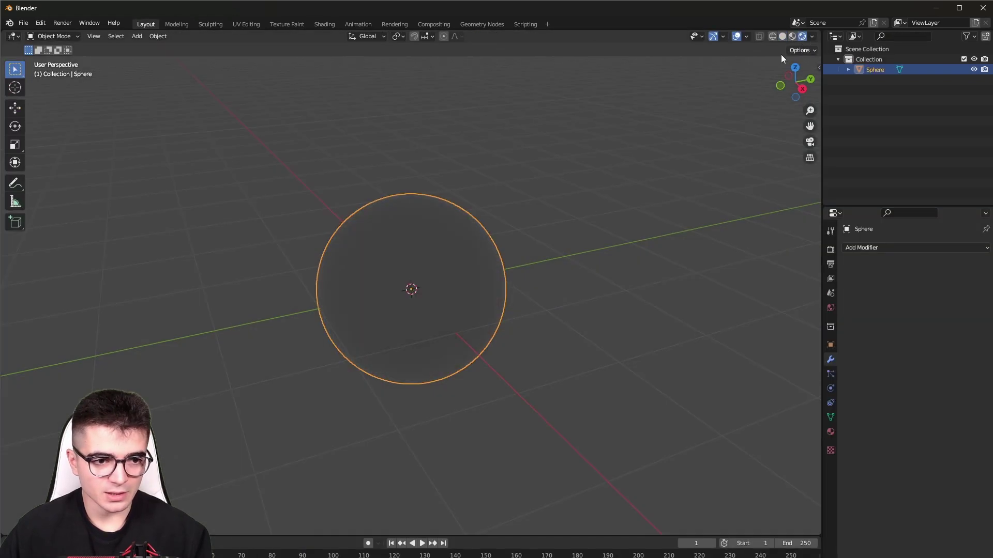
{"action": "key", "text": "shift+a"}
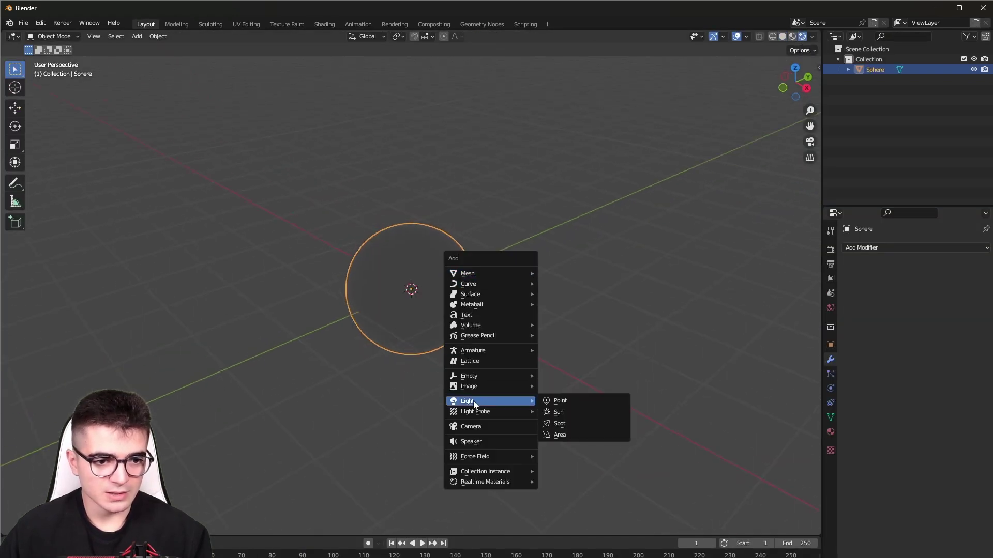
Add a point light beside the sphere and set its power to 150 W
{"action": "left_click", "coordinate": [548, 401]}
{"action": "key", "text": "g"}
{"action": "key", "text": "x"}
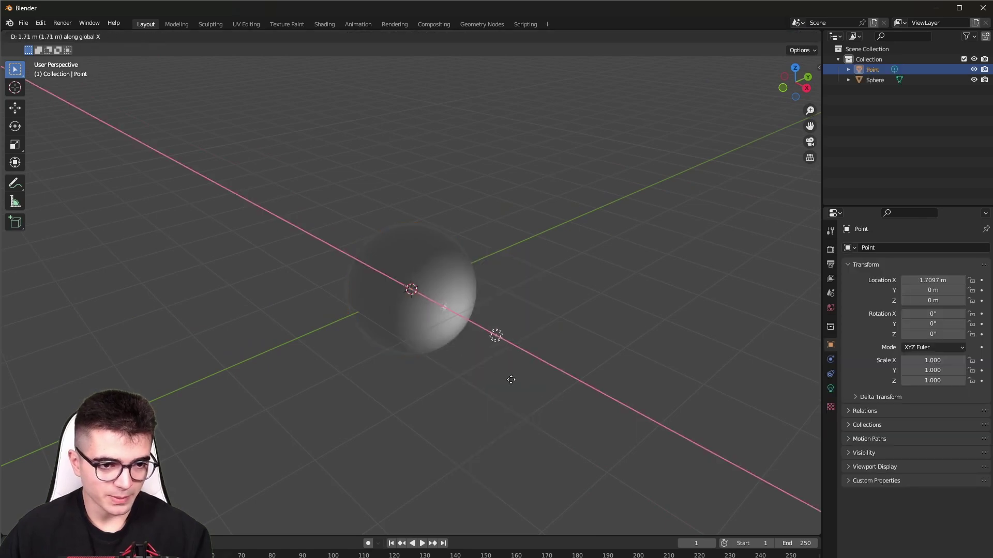
{"action": "key", "text": "x"}
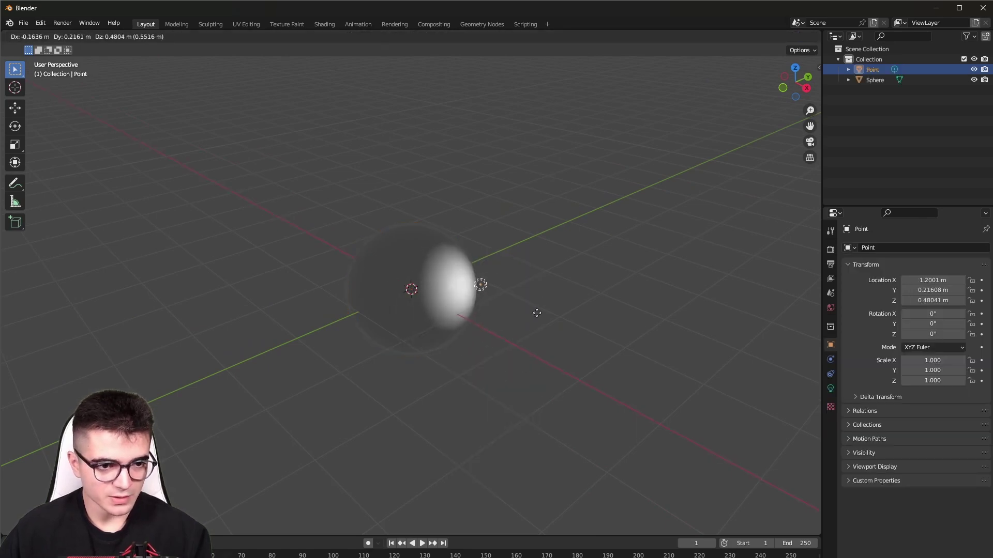
{"action": "left_click", "coordinate": [563, 327]}
{"action": "left_click", "coordinate": [831, 389]}
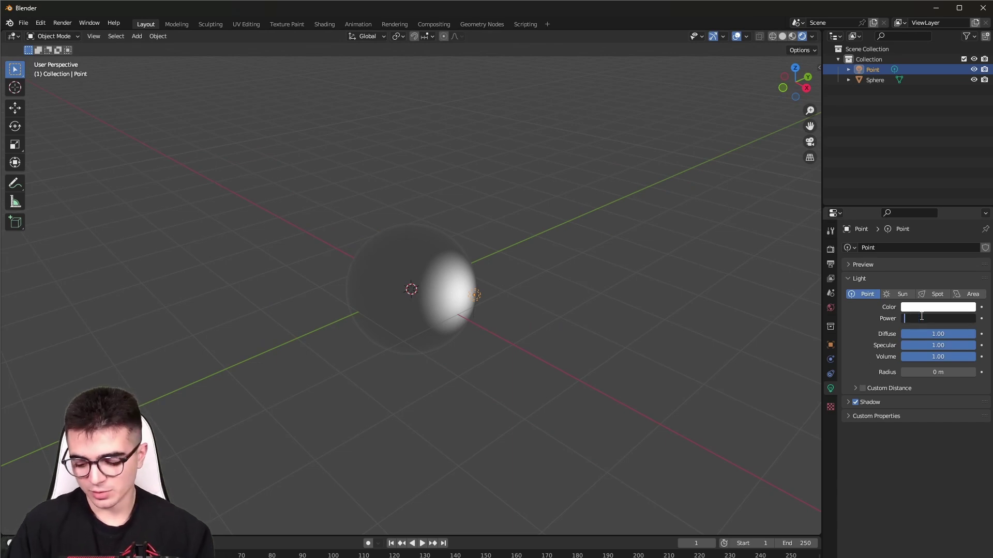
{"action": "type", "text": "150"}
{"action": "key", "text": "Return"}
{"action": "key", "text": "g"}
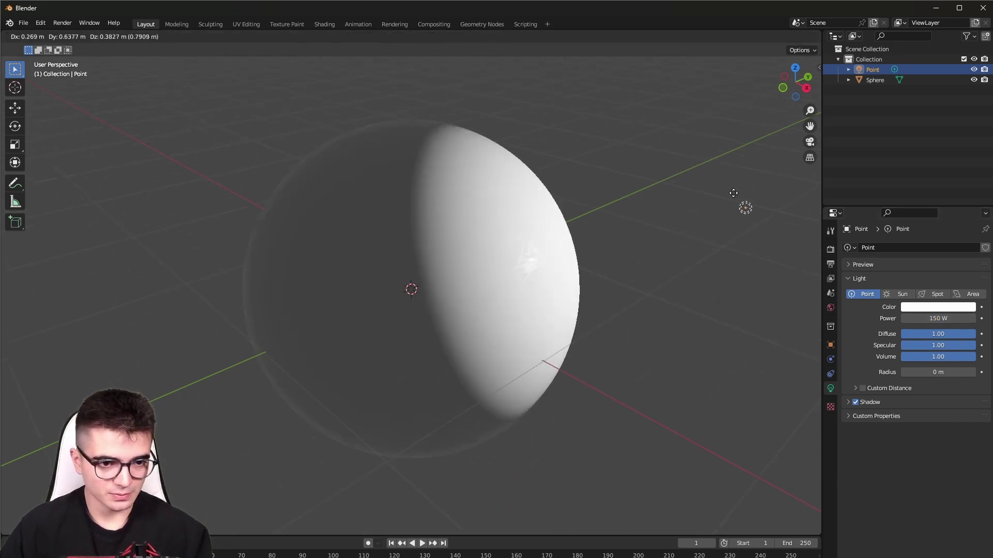
{"action": "left_click", "coordinate": [774, 204]}
Select the sphere and rotate it freely to show the scratches
{"action": "scroll", "coordinate": [653, 230], "scroll_direction": "up", "scroll_amount": 4}
{"action": "middle_click_drag", "start_coordinate": [654, 230], "coordinate": [538, 243], "text": "shift"}
{"action": "left_click", "coordinate": [527, 249]}
{"action": "scroll", "coordinate": [517, 256], "scroll_direction": "up", "scroll_amount": 1}
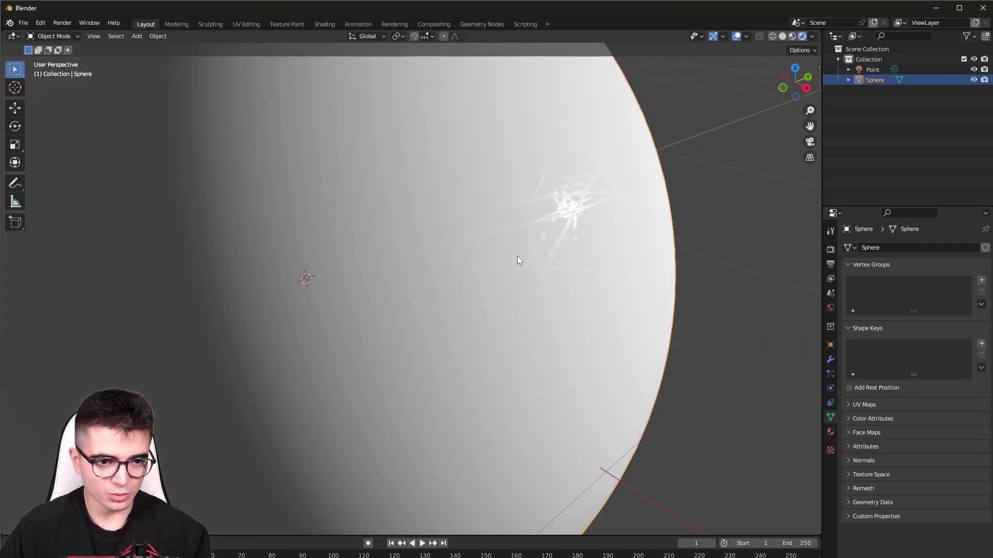
{"action": "middle_click_drag", "start_coordinate": [449, 297], "coordinate": [528, 244]}
{"action": "scroll", "coordinate": [526, 234], "scroll_direction": "down", "scroll_amount": 2}
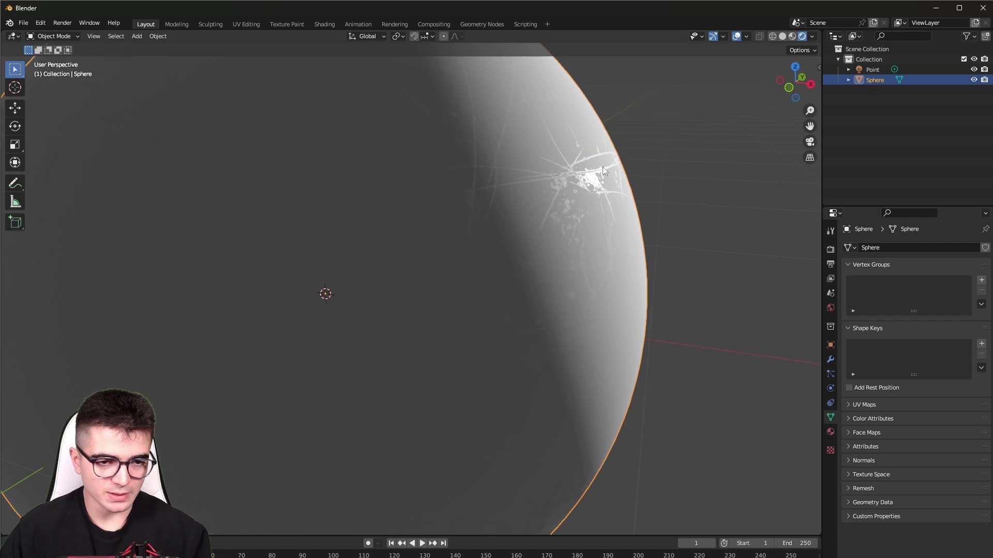
{"action": "key", "text": "g"}
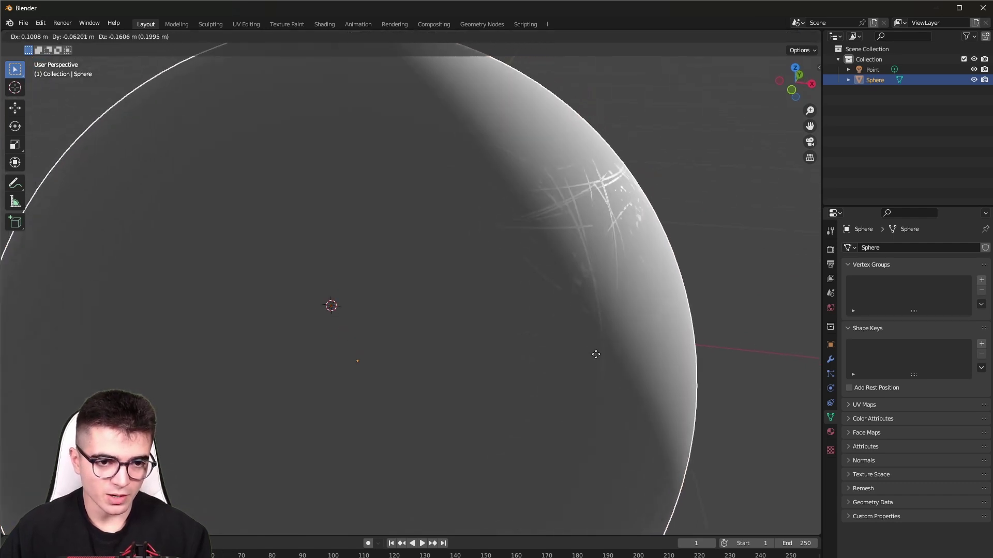
{"action": "right_click", "coordinate": [569, 313]}
{"action": "key", "text": "r"}
{"action": "key", "text": "r"}
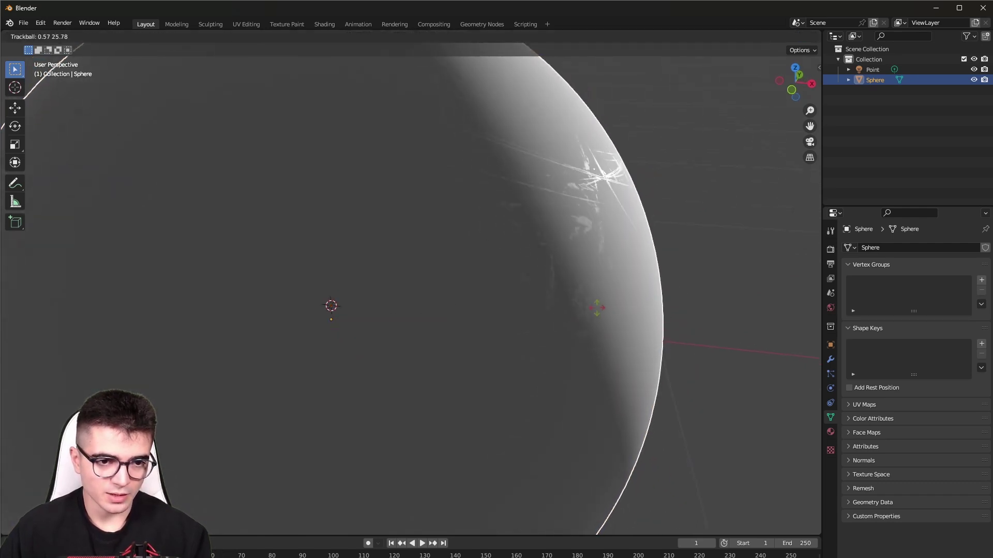
{"action": "left_click", "coordinate": [576, 293]}
{"action": "scroll", "coordinate": [576, 293], "scroll_direction": "down", "scroll_amount": 5}
Set the Principled BSDF base colour Value to 0 (black) and Metallic to 1.000
{"action": "left_click", "coordinate": [325, 24]}
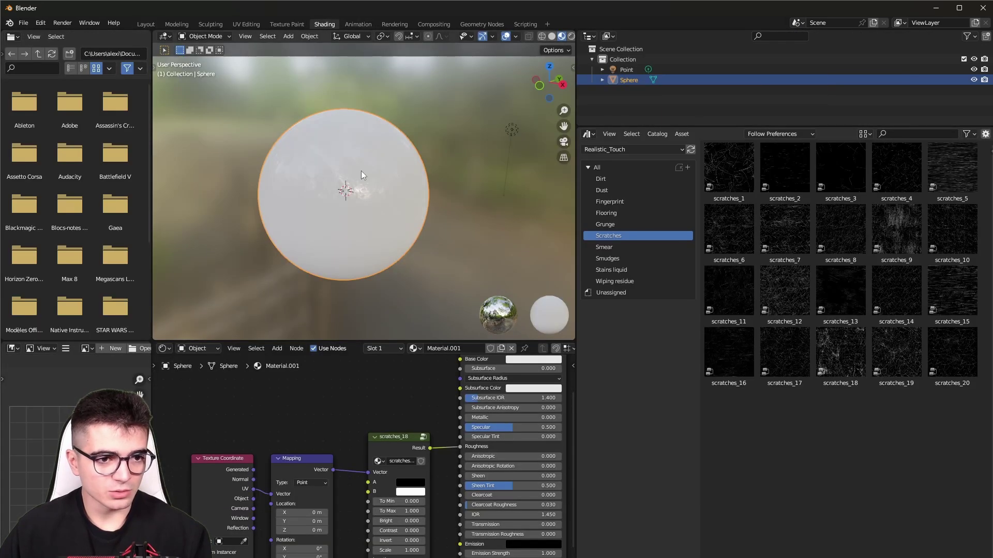
{"action": "scroll", "coordinate": [314, 424], "scroll_direction": "up", "scroll_amount": 2}
{"action": "left_click", "coordinate": [458, 383]}
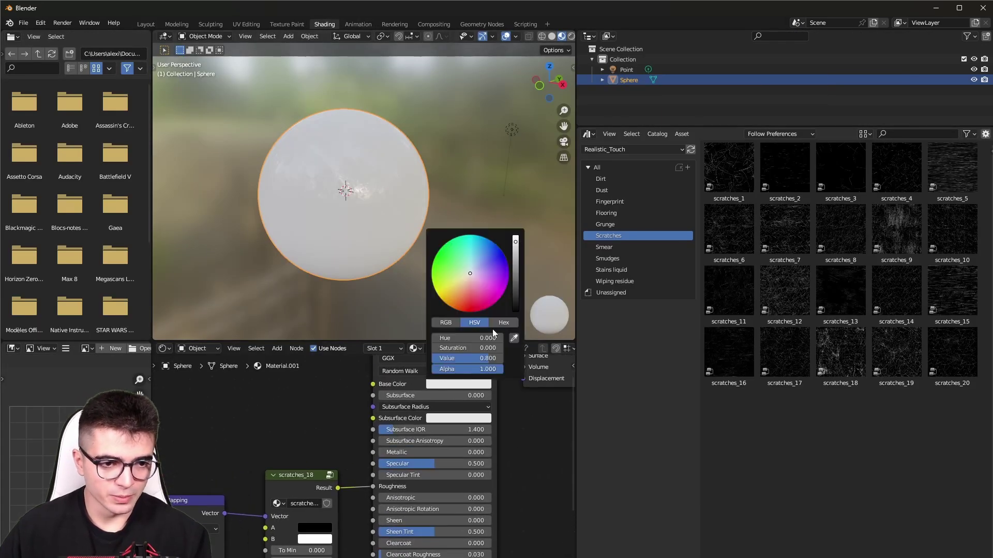
{"action": "left_click_drag", "start_coordinate": [516, 266], "coordinate": [516, 310]}
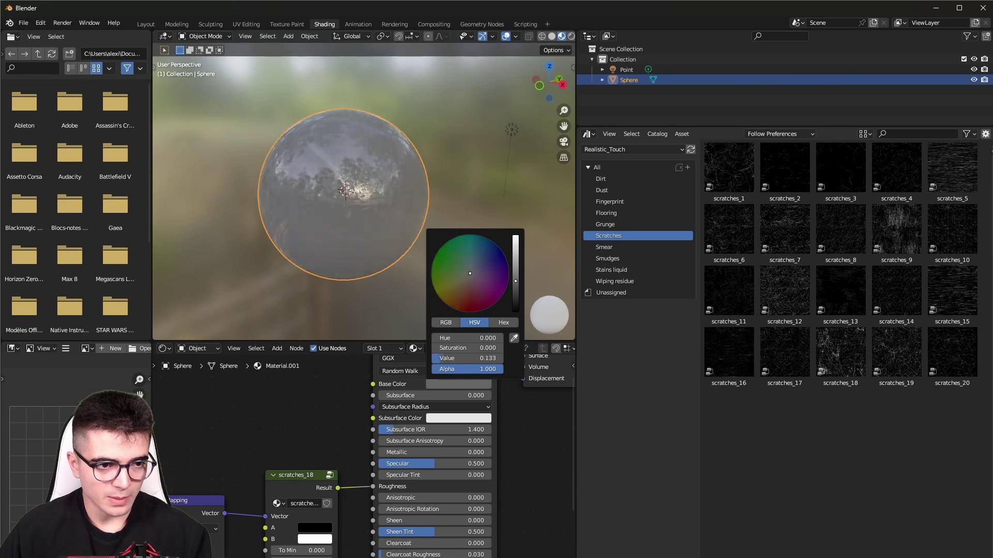
{"action": "scroll", "coordinate": [355, 210], "scroll_direction": "up", "scroll_amount": 3}
{"action": "scroll", "coordinate": [342, 188], "scroll_direction": "down", "scroll_amount": 1}
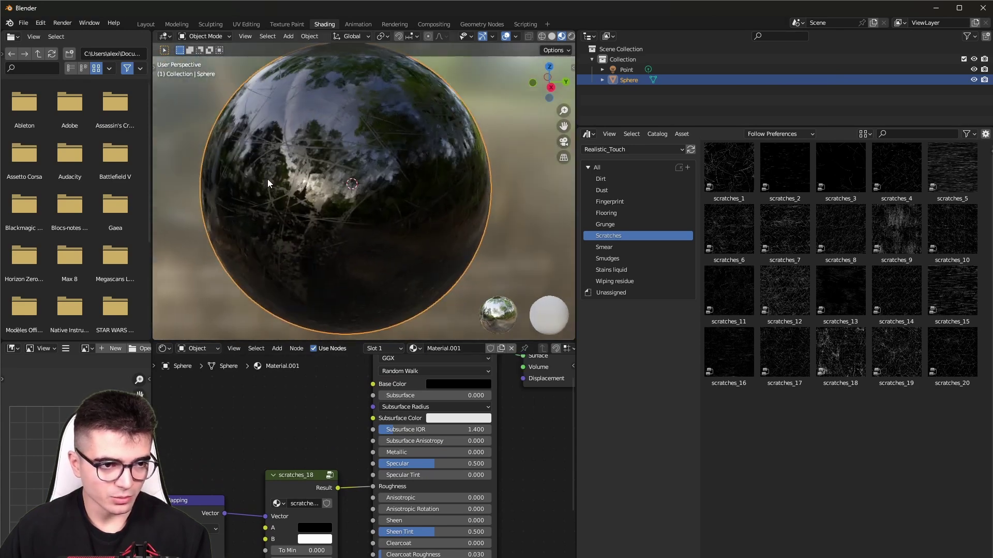
{"action": "mouse_move", "coordinate": [268, 179]}
{"action": "middle_mouse_down"}
{"action": "mouse_move", "coordinate": [299, 133]}
{"action": "mouse_move", "coordinate": [380, 163]}
{"action": "mouse_move", "coordinate": [358, 197]}
{"action": "mouse_move", "coordinate": [373, 241]}
{"action": "mouse_move", "coordinate": [345, 208]}
{"action": "mouse_move", "coordinate": [336, 244]}
{"action": "mouse_move", "coordinate": [378, 235]}
{"action": "mouse_move", "coordinate": [381, 195]}
{"action": "middle_mouse_up"}
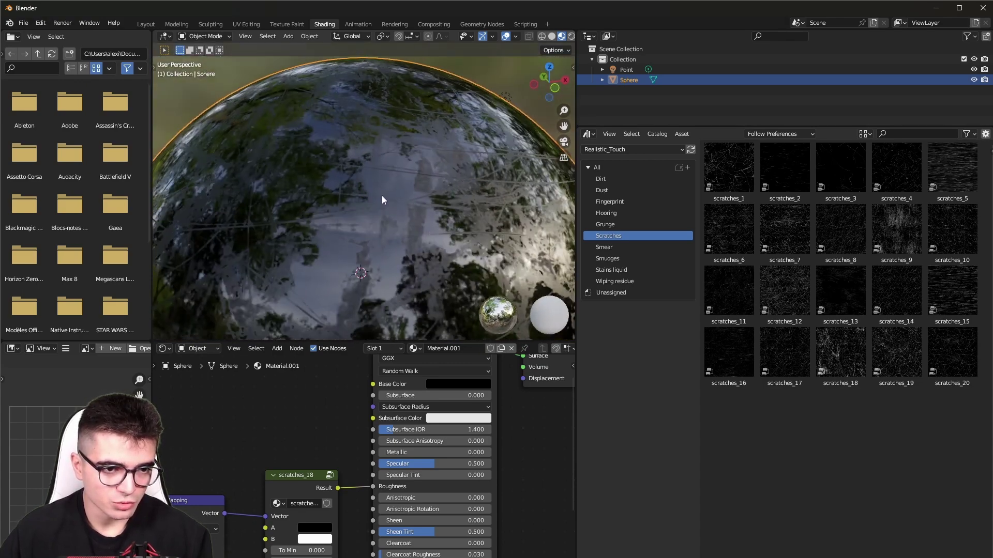
{"action": "scroll", "coordinate": [316, 237], "scroll_direction": "down", "scroll_amount": 3}
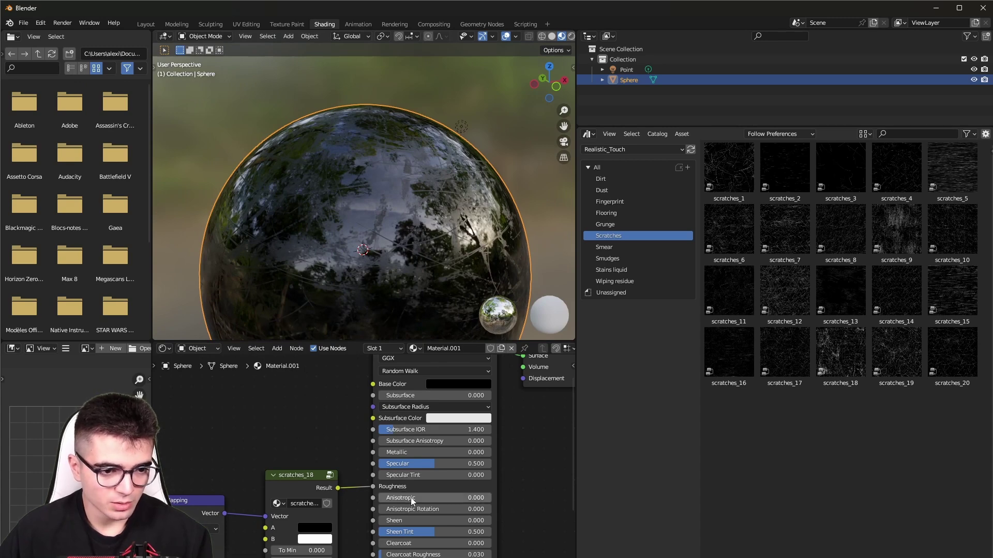
{"action": "left_click_drag", "start_coordinate": [393, 453], "coordinate": [486, 452]}
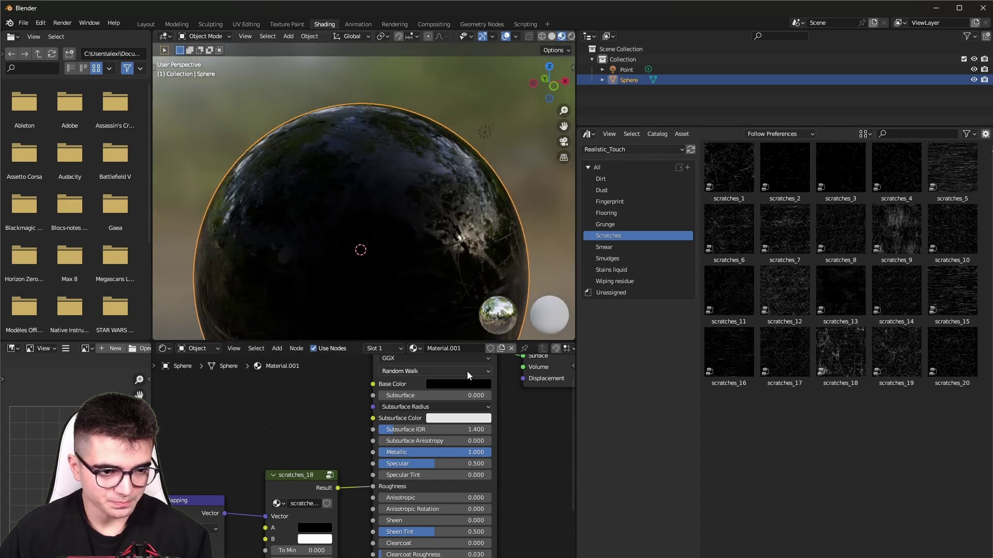
{"action": "left_click", "coordinate": [458, 384]}
{"action": "left_click_drag", "start_coordinate": [450, 358], "coordinate": [499, 359]}
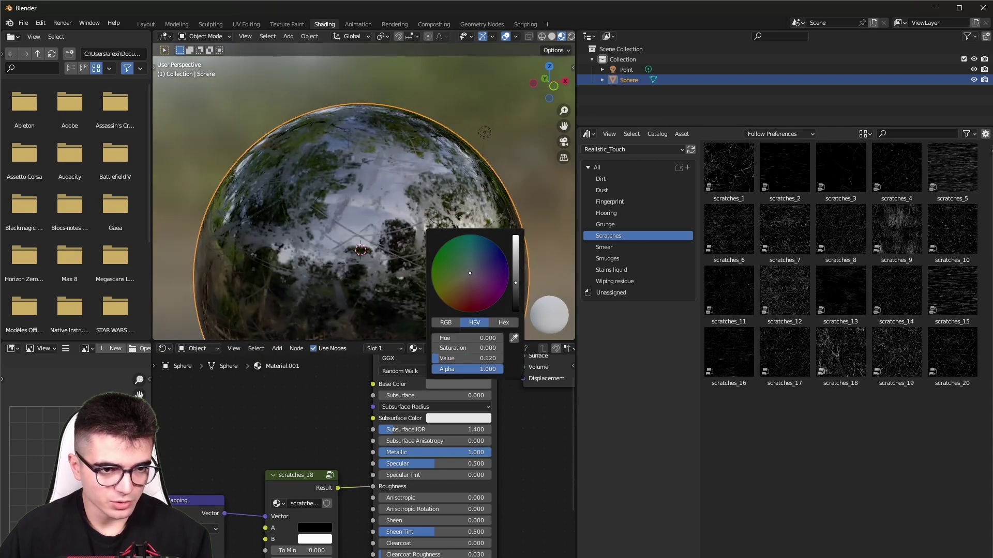
{"action": "middle_click_drag", "start_coordinate": [413, 230], "coordinate": [540, 191]}
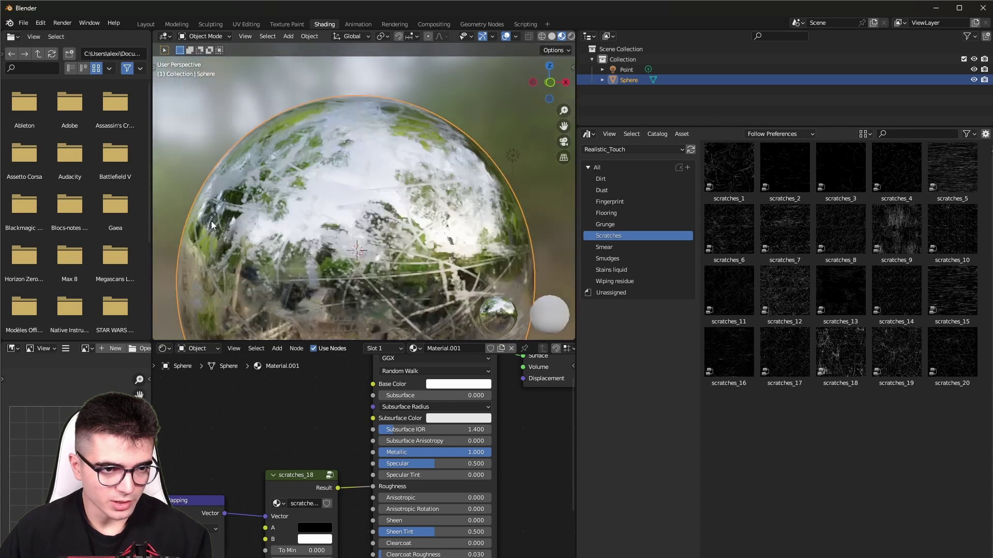
{"action": "scroll", "coordinate": [540, 190], "scroll_direction": "down", "scroll_amount": 5}
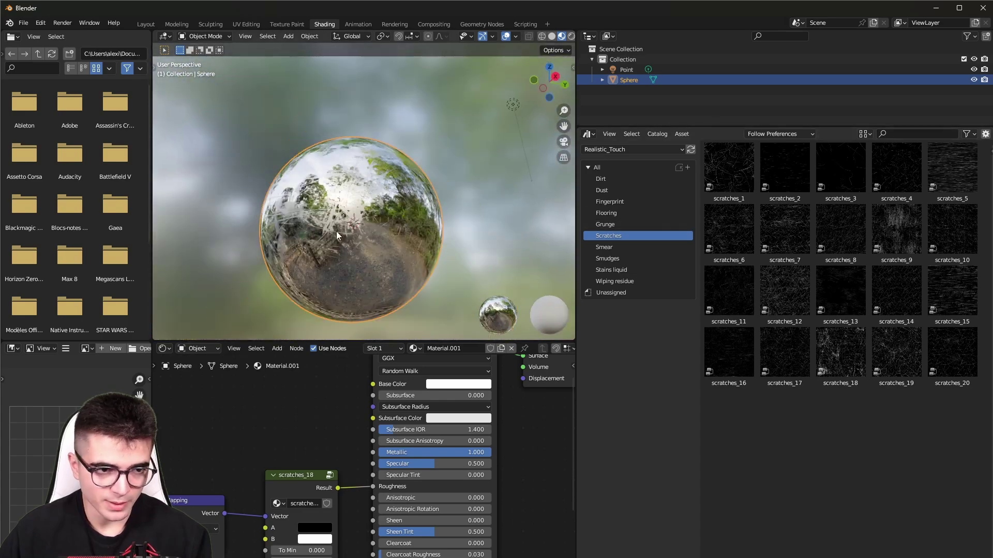
{"action": "middle_click_drag", "start_coordinate": [336, 231], "coordinate": [409, 266]}
{"action": "scroll", "coordinate": [365, 235], "scroll_direction": "up", "scroll_amount": 5}
{"action": "mouse_move", "coordinate": [344, 235]}
{"action": "middle_mouse_down"}
{"action": "mouse_move", "coordinate": [414, 284]}
{"action": "mouse_move", "coordinate": [373, 285]}
{"action": "middle_mouse_up"}
{"action": "scroll", "coordinate": [396, 238], "scroll_direction": "down", "scroll_amount": 3}
{"action": "middle_click_drag", "start_coordinate": [396, 238], "coordinate": [383, 253]}
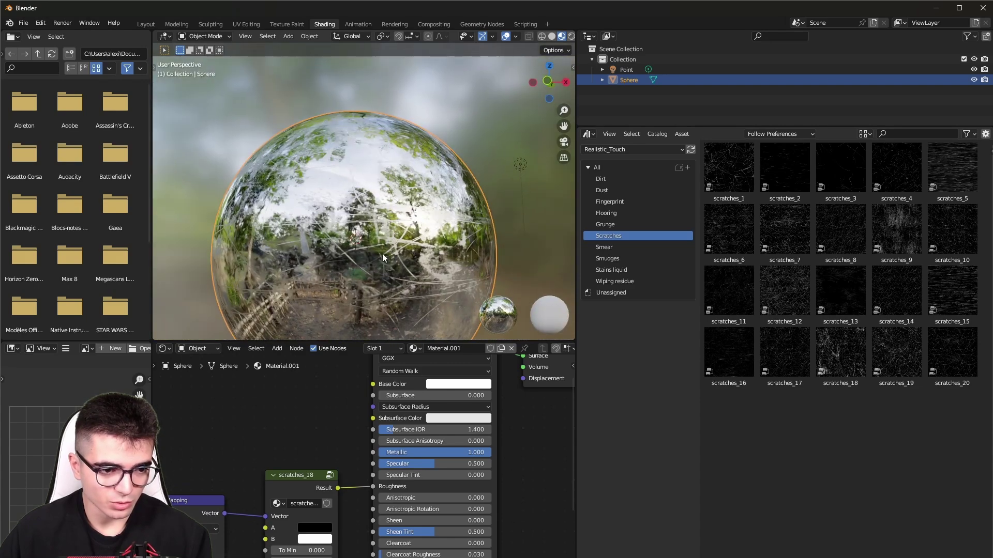
{"action": "scroll", "coordinate": [323, 467], "scroll_direction": "up", "scroll_amount": 2}
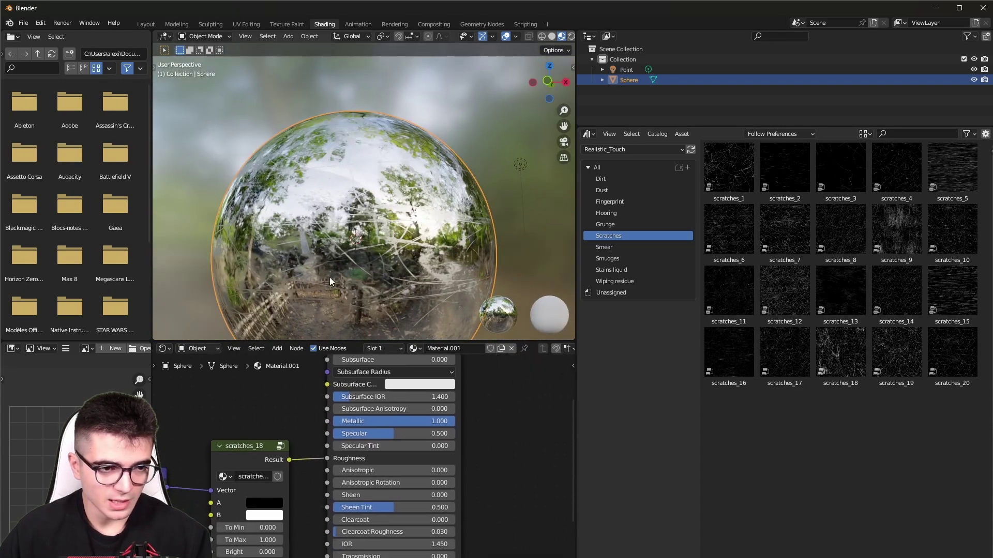
{"action": "scroll", "coordinate": [330, 277], "scroll_direction": "up", "scroll_amount": 2}
{"action": "scroll", "coordinate": [365, 265], "scroll_direction": "up", "scroll_amount": 3}
{"action": "scroll", "coordinate": [294, 169], "scroll_direction": "down", "scroll_amount": 3}
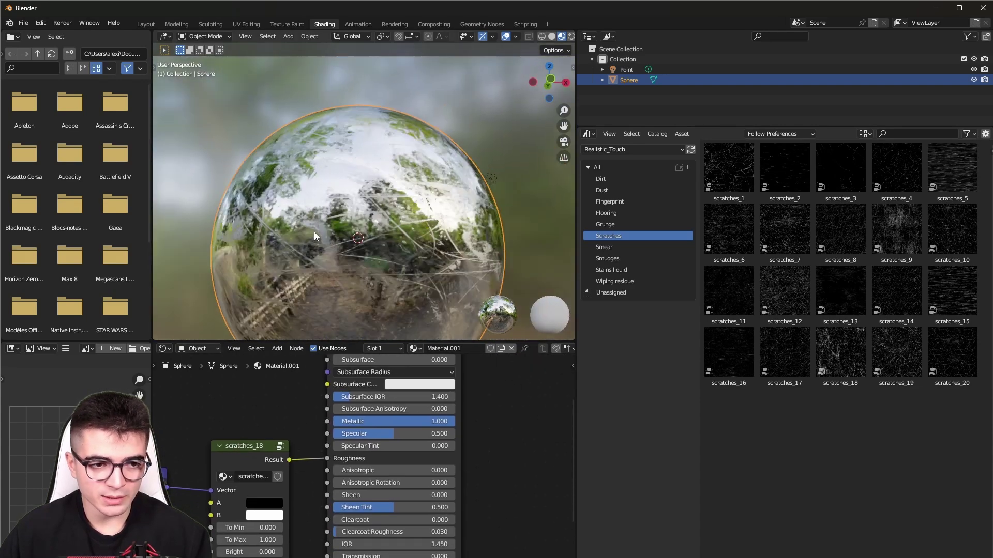
{"action": "scroll", "coordinate": [314, 232], "scroll_direction": "up", "scroll_amount": 1}
{"action": "scroll", "coordinate": [259, 153], "scroll_direction": "up", "scroll_amount": 3}
{"action": "scroll", "coordinate": [349, 266], "scroll_direction": "down", "scroll_amount": 3}
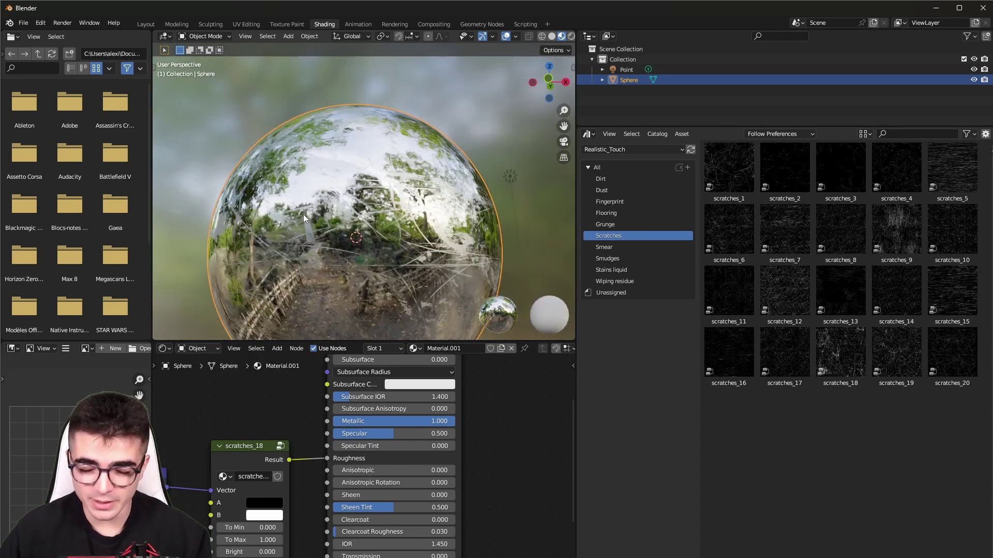
{"action": "scroll", "coordinate": [305, 215], "scroll_direction": "up", "scroll_amount": 3}
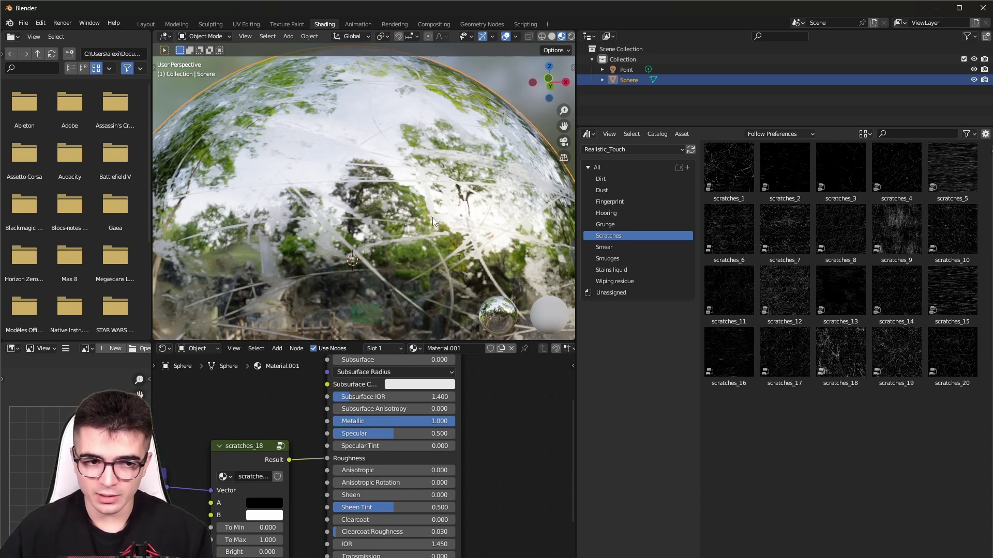
{"action": "middle_click_drag", "start_coordinate": [299, 445], "coordinate": [321, 420]}
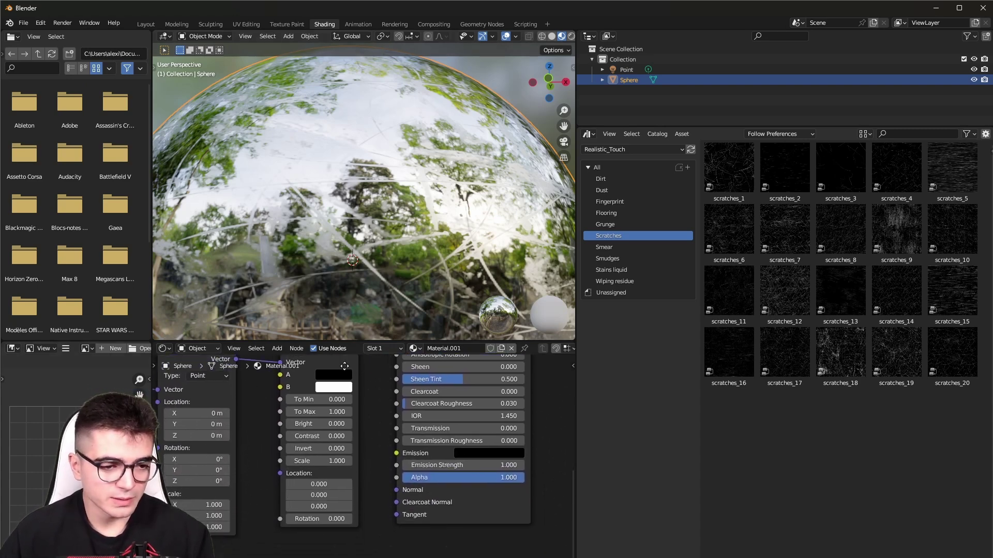
Set the scratches_18 texture Scale to 1.9
{"action": "scroll", "coordinate": [345, 476], "scroll_direction": "up", "scroll_amount": 2}
{"action": "scroll", "coordinate": [345, 476], "scroll_direction": "up", "scroll_amount": 1}
{"action": "double_click", "coordinate": [302, 456]}
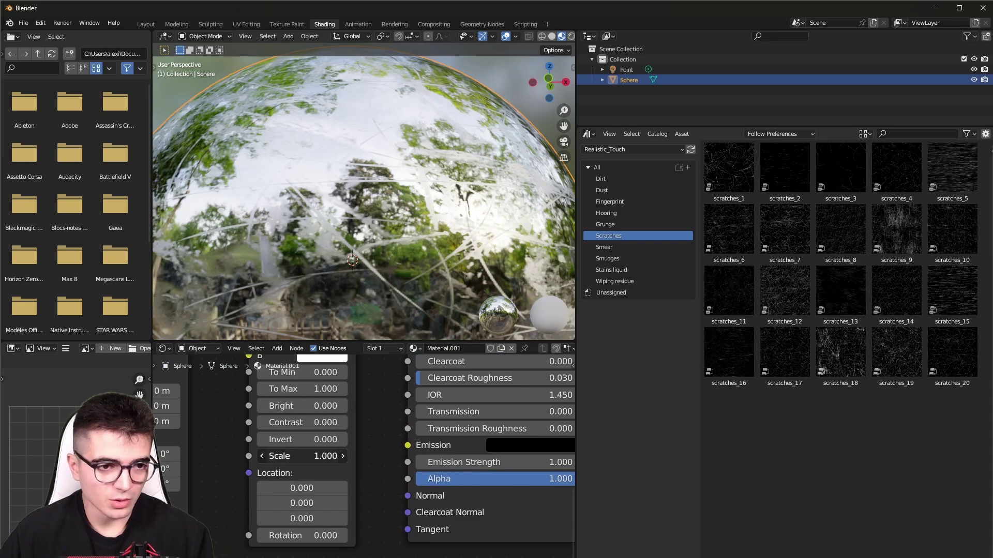
{"action": "type", "text": "0.1"}
{"action": "key", "text": "Return"}
{"action": "mouse_move", "coordinate": [303, 456]}
{"action": "left_mouse_down"}
{"action": "mouse_move", "coordinate": [341, 456]}
{"action": "mouse_move", "coordinate": [279, 456]}
{"action": "left_mouse_up"}
{"action": "middle_click_drag", "start_coordinate": [372, 455], "coordinate": [368, 503]}
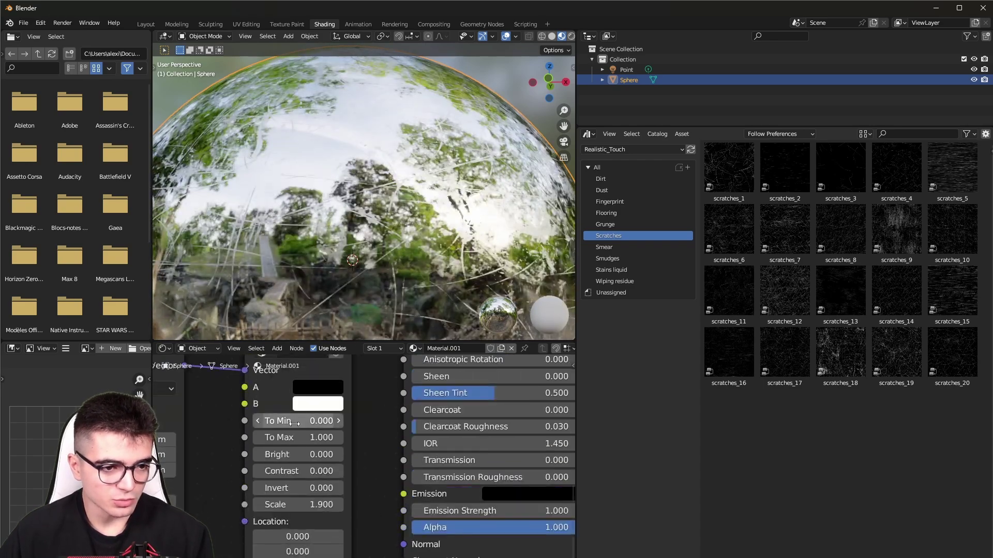
Lower To Min to about 0.06 and raise To Max to about 2.8
{"action": "double_click", "coordinate": [299, 421]}
{"action": "type", "text": "0.4"}
{"action": "key", "text": "Return"}
{"action": "mouse_move", "coordinate": [299, 421]}
{"action": "left_mouse_down"}
{"action": "mouse_move", "coordinate": [290, 420]}
{"action": "mouse_move", "coordinate": [301, 421]}
{"action": "left_mouse_up"}
{"action": "middle_click_drag", "start_coordinate": [359, 246], "coordinate": [374, 231], "text": "shift"}
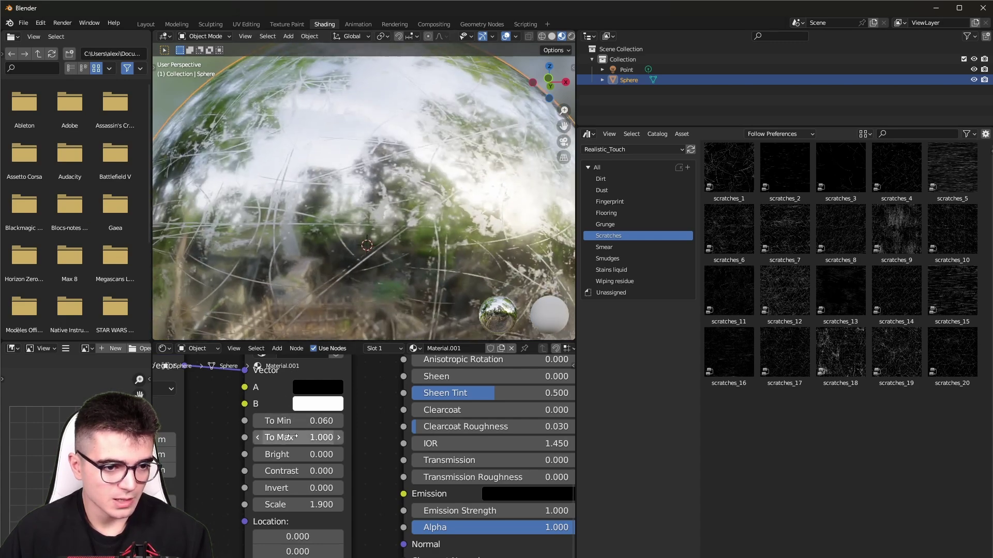
{"action": "left_click_drag", "start_coordinate": [299, 438], "coordinate": [341, 437]}
Inspect the scratches on the sphere and bring To Max down to 1.2
{"action": "scroll", "coordinate": [435, 244], "scroll_direction": "up", "scroll_amount": 2}
{"action": "middle_click_drag", "start_coordinate": [435, 244], "coordinate": [421, 244]}
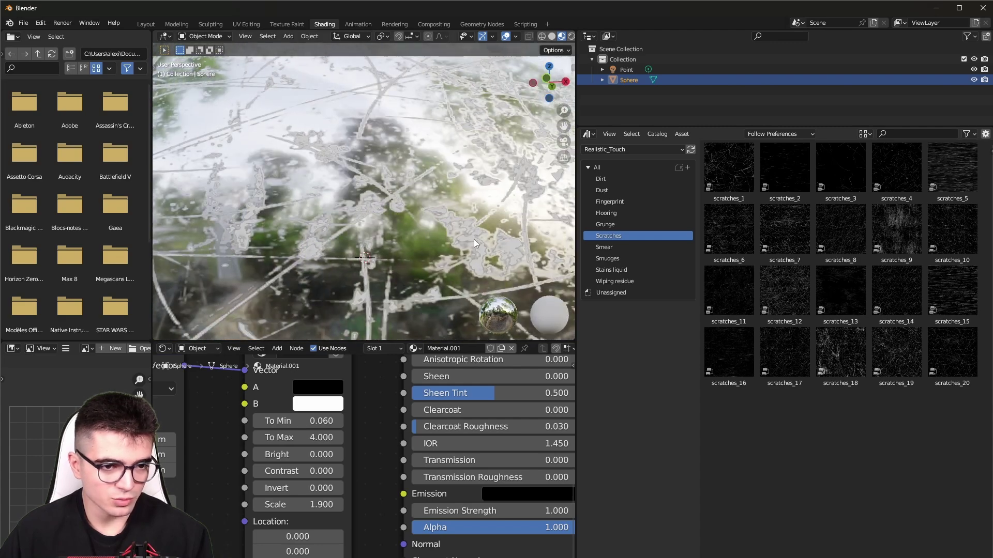
{"action": "mouse_move", "coordinate": [482, 271]}
{"action": "middle_mouse_down"}
{"action": "mouse_move", "coordinate": [433, 257]}
{"action": "mouse_move", "coordinate": [404, 219]}
{"action": "middle_mouse_up"}
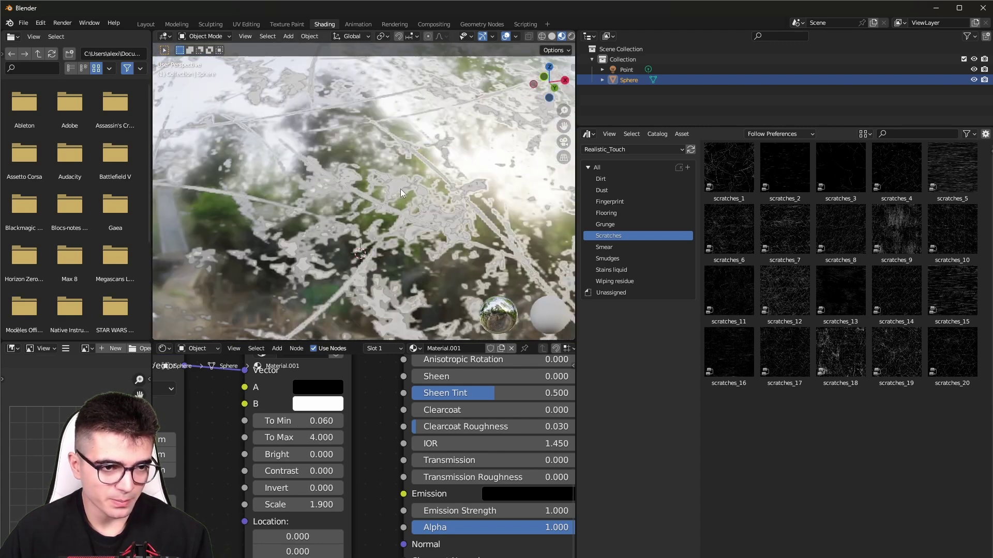
{"action": "scroll", "coordinate": [376, 244], "scroll_direction": "down", "scroll_amount": 2}
{"action": "scroll", "coordinate": [380, 247], "scroll_direction": "down", "scroll_amount": 2}
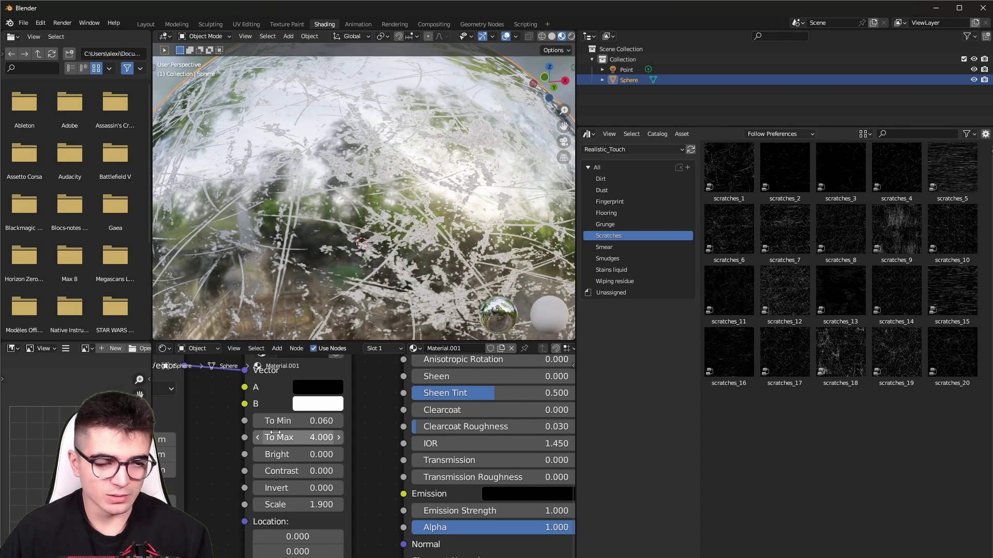
{"action": "mouse_move", "coordinate": [274, 432]}
{"action": "left_mouse_down"}
{"action": "mouse_move", "coordinate": [217, 438]}
{"action": "mouse_move", "coordinate": [230, 437]}
{"action": "left_mouse_up"}
{"action": "middle_click_drag", "start_coordinate": [345, 303], "coordinate": [371, 284]}
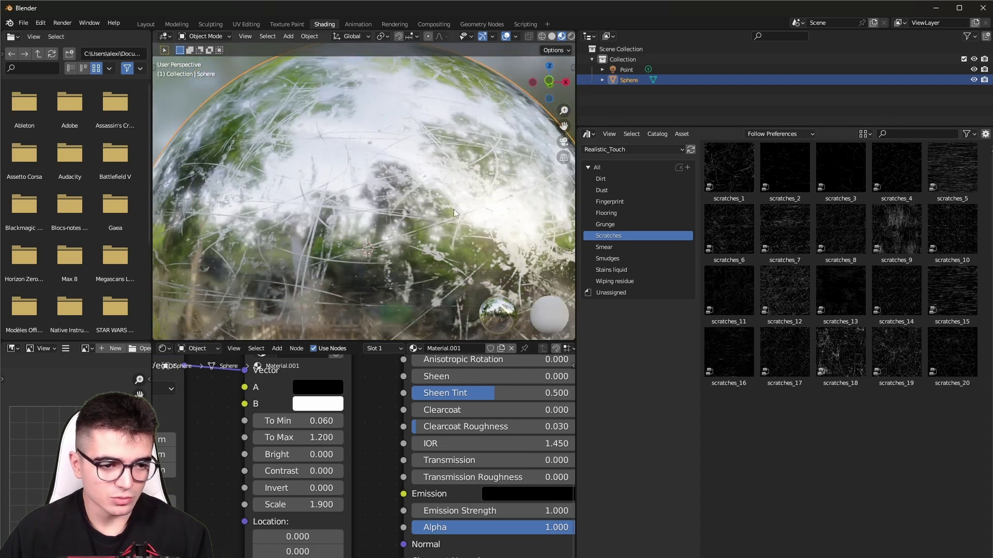
{"action": "mouse_move", "coordinate": [313, 422]}
{"action": "middle_mouse_down"}
{"action": "mouse_move", "coordinate": [349, 392]}
{"action": "mouse_move", "coordinate": [363, 441]}
{"action": "middle_mouse_up"}
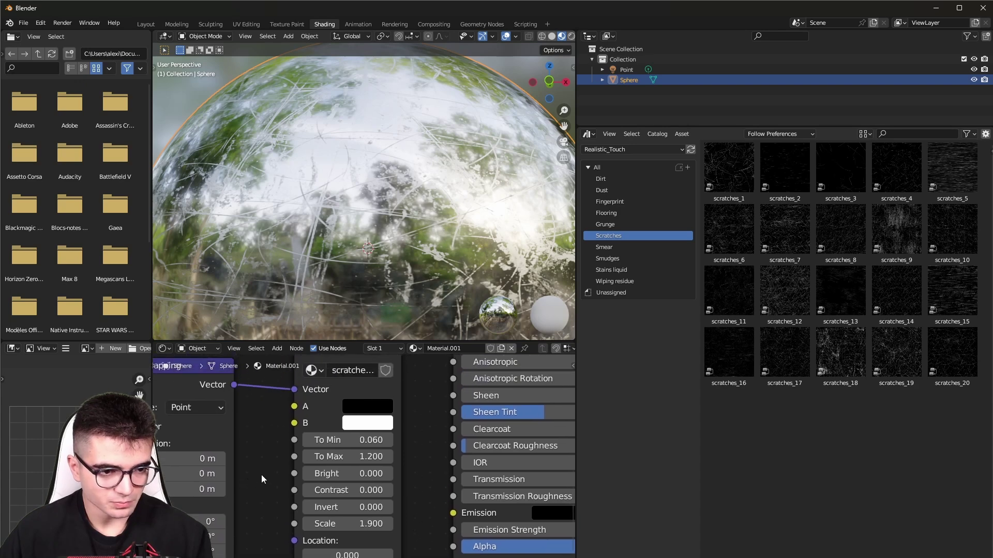
Try slightly different Value brightness for scratches_18 colours A and B
{"action": "left_click", "coordinate": [374, 408]}
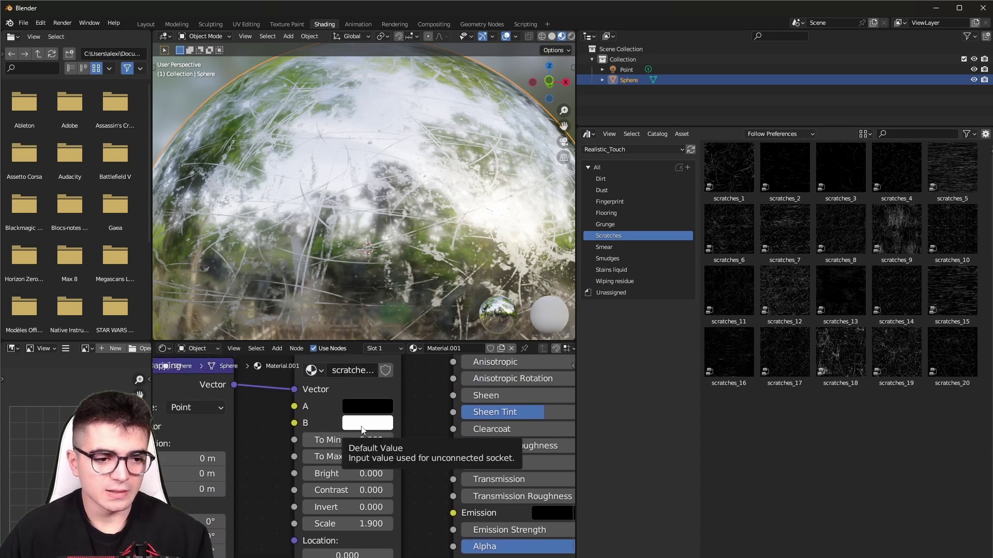
{"action": "left_click", "coordinate": [374, 410]}
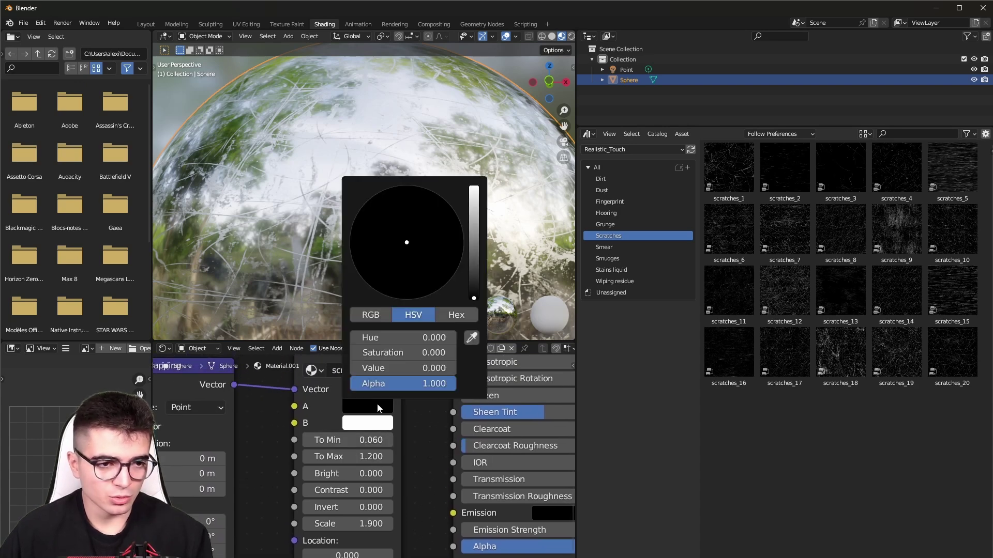
{"action": "left_click", "coordinate": [473, 292]}
{"action": "mouse_move", "coordinate": [474, 293]}
{"action": "left_mouse_down"}
{"action": "mouse_move", "coordinate": [473, 218]}
{"action": "mouse_move", "coordinate": [473, 298]}
{"action": "left_mouse_up"}
{"action": "left_click", "coordinate": [364, 427]}
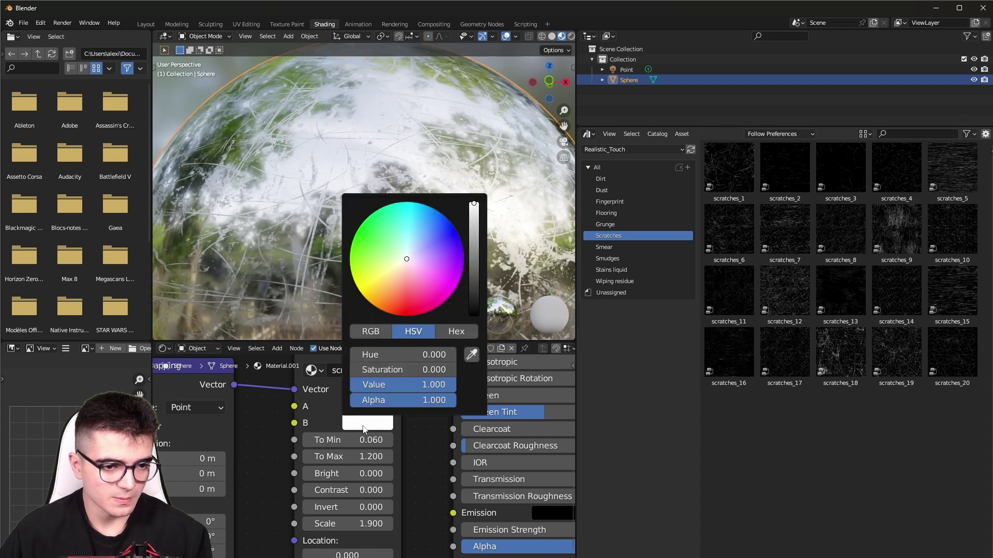
{"action": "mouse_move", "coordinate": [474, 212]}
{"action": "left_mouse_down"}
{"action": "mouse_move", "coordinate": [474, 313]}
{"action": "mouse_move", "coordinate": [474, 204]}
{"action": "left_mouse_up"}
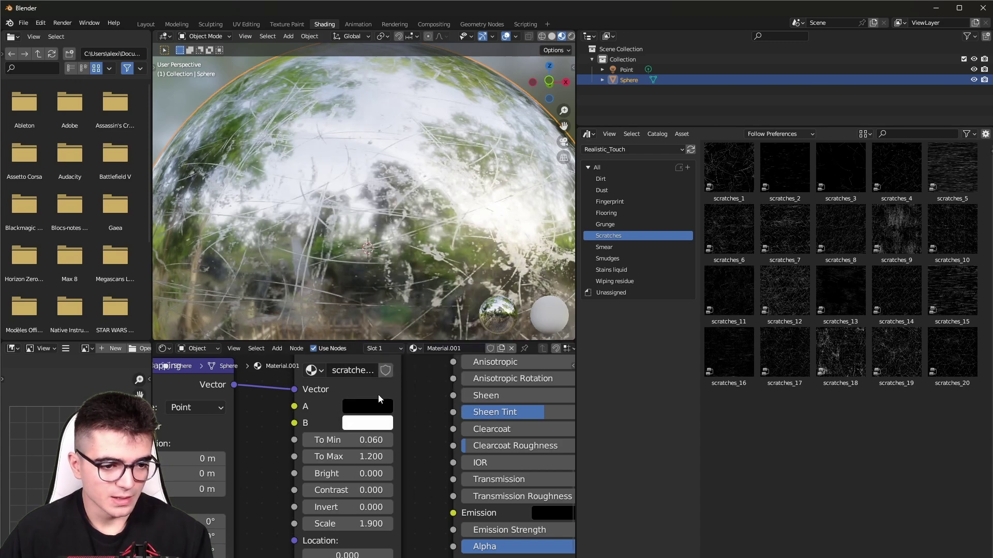
{"action": "scroll", "coordinate": [386, 439], "scroll_direction": "down", "scroll_amount": 2}
{"action": "scroll", "coordinate": [361, 487], "scroll_direction": "down", "scroll_amount": 2}
{"action": "scroll", "coordinate": [331, 440], "scroll_direction": "down", "scroll_amount": 1}
{"action": "scroll", "coordinate": [288, 379], "scroll_direction": "down", "scroll_amount": 1}
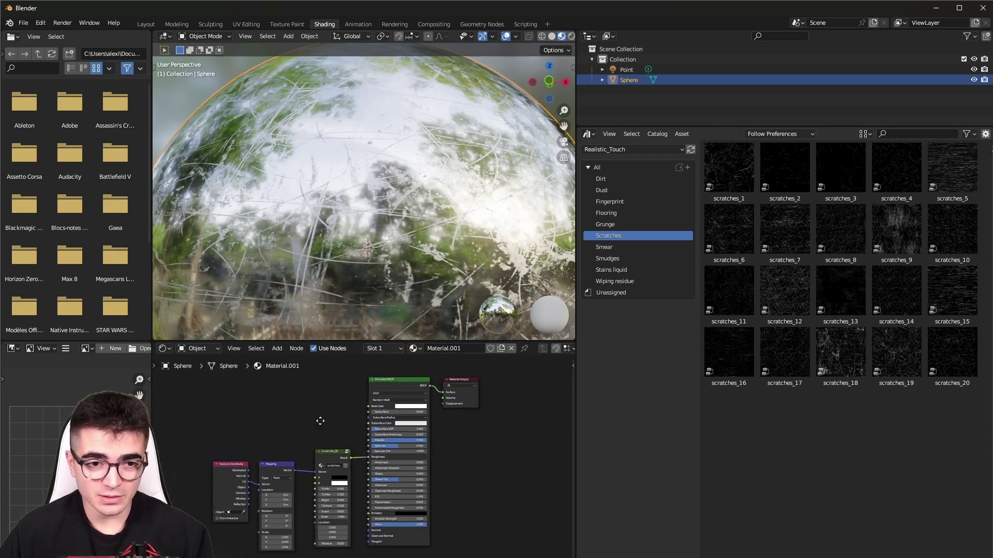
{"action": "middle_click_drag", "start_coordinate": [288, 379], "coordinate": [346, 425]}
{"action": "left_click", "coordinate": [633, 250]}
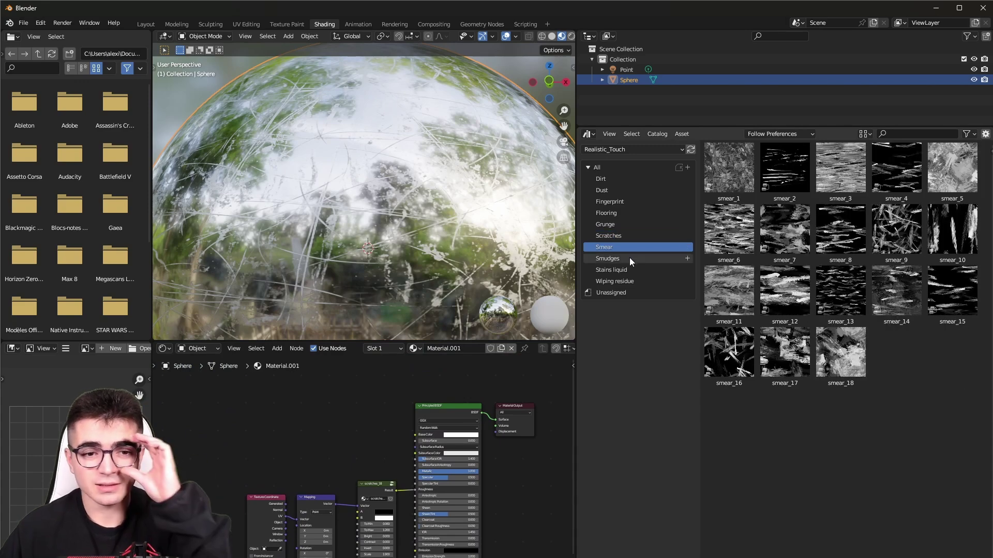
{"action": "left_click", "coordinate": [620, 177]}
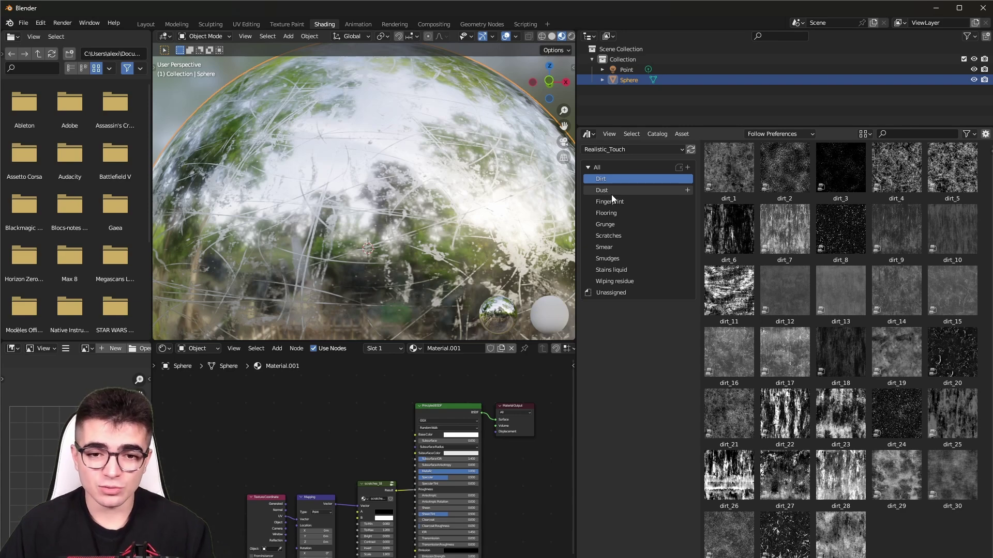
{"action": "left_click", "coordinate": [629, 213]}
{"action": "left_click", "coordinate": [638, 235]}
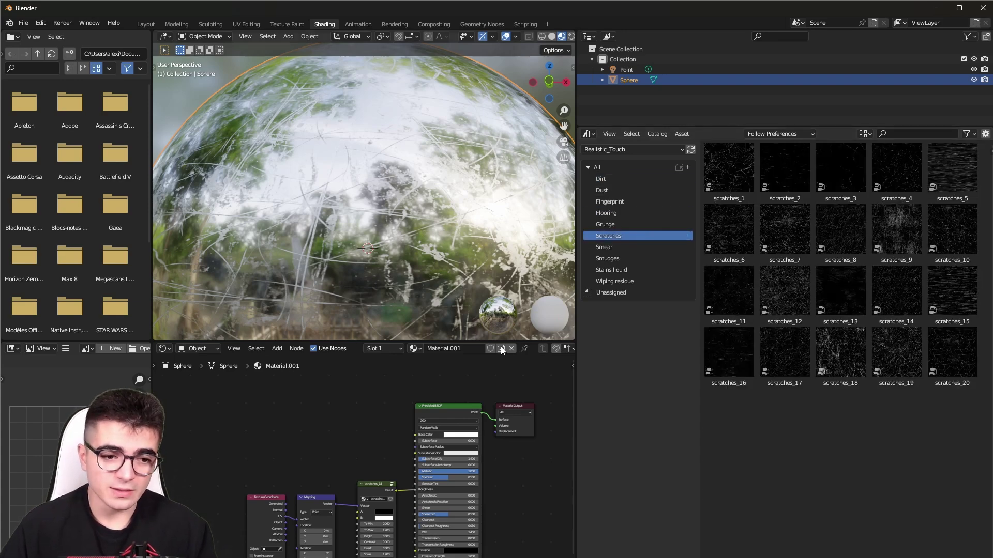
{"action": "scroll", "coordinate": [297, 464], "scroll_direction": "up", "scroll_amount": 2}
{"action": "left_click_drag", "start_coordinate": [351, 421], "coordinate": [353, 422]}
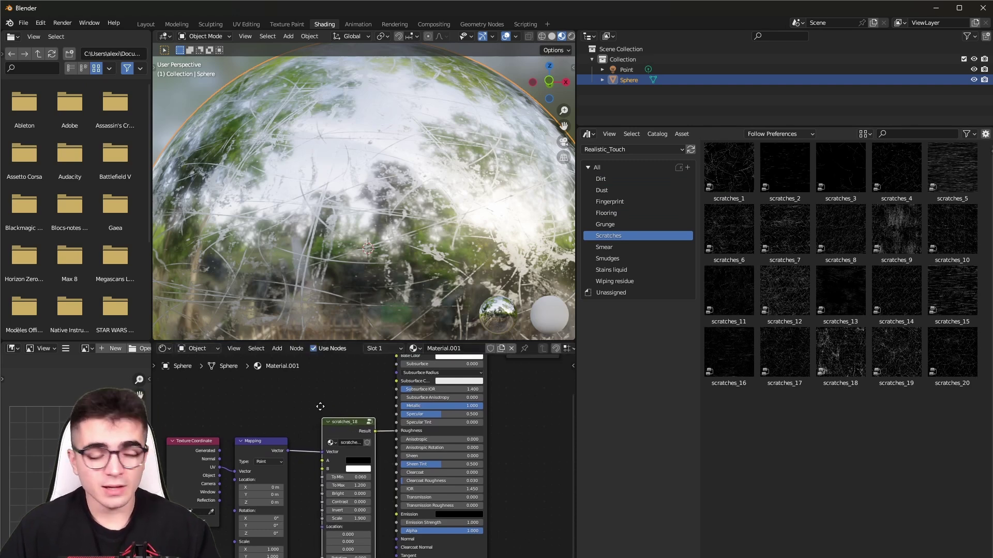
{"action": "middle_click_drag", "start_coordinate": [318, 405], "coordinate": [322, 460]}
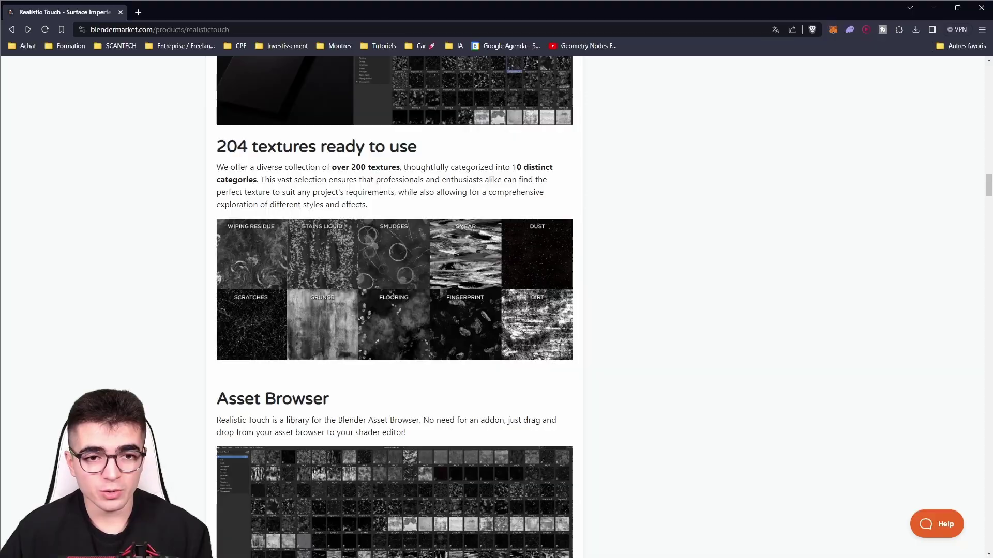
Scroll the Realistic Touch product page back up to the top
{"action": "scroll", "coordinate": [431, 323], "scroll_direction": "up", "scroll_amount": 6}
{"action": "scroll", "coordinate": [650, 290], "scroll_direction": "up", "scroll_amount": 10}
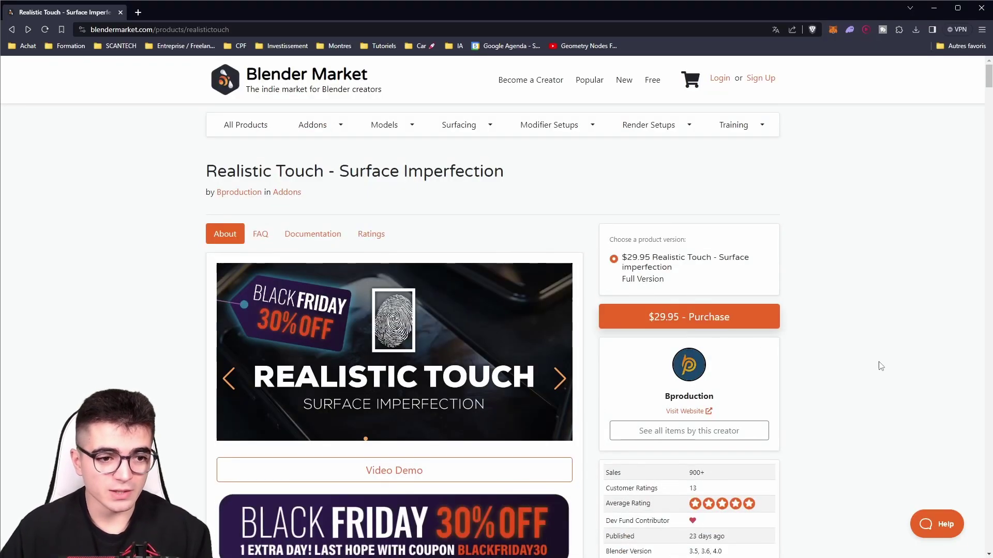